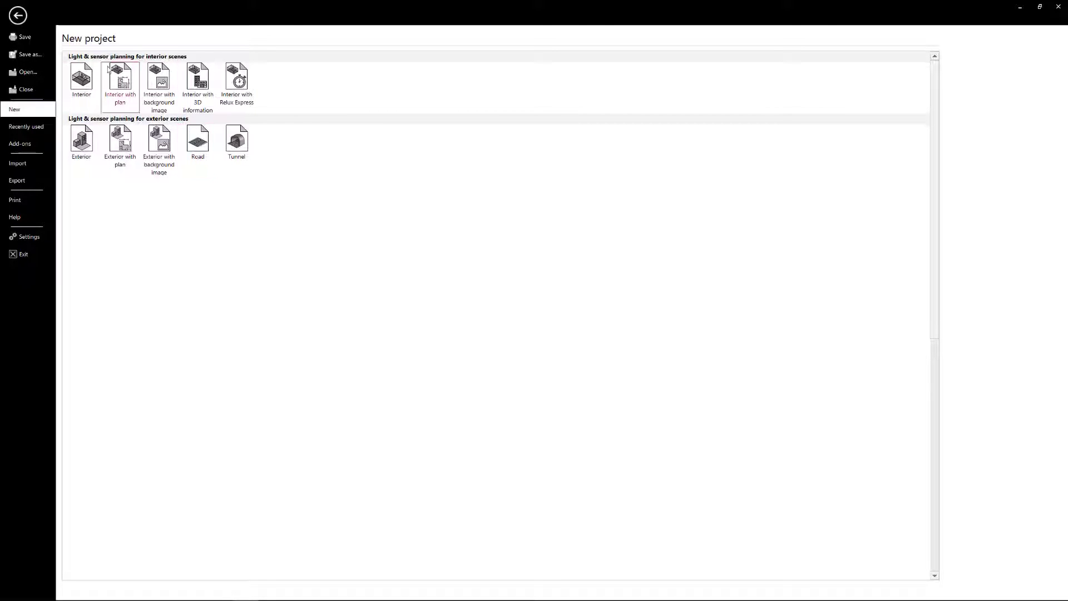
Return to the Road 1 layout and confirm the M3 lighting class nominal values
{"action": "left_click", "coordinate": [20, 18]}
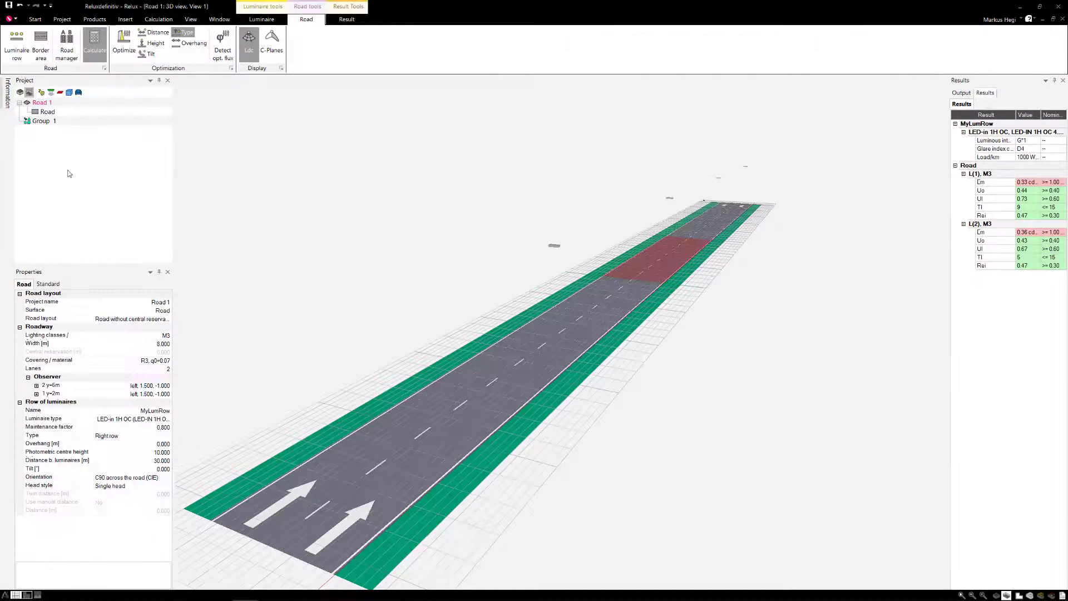
{"action": "left_click_drag", "start_coordinate": [93, 265], "coordinate": [85, 163]}
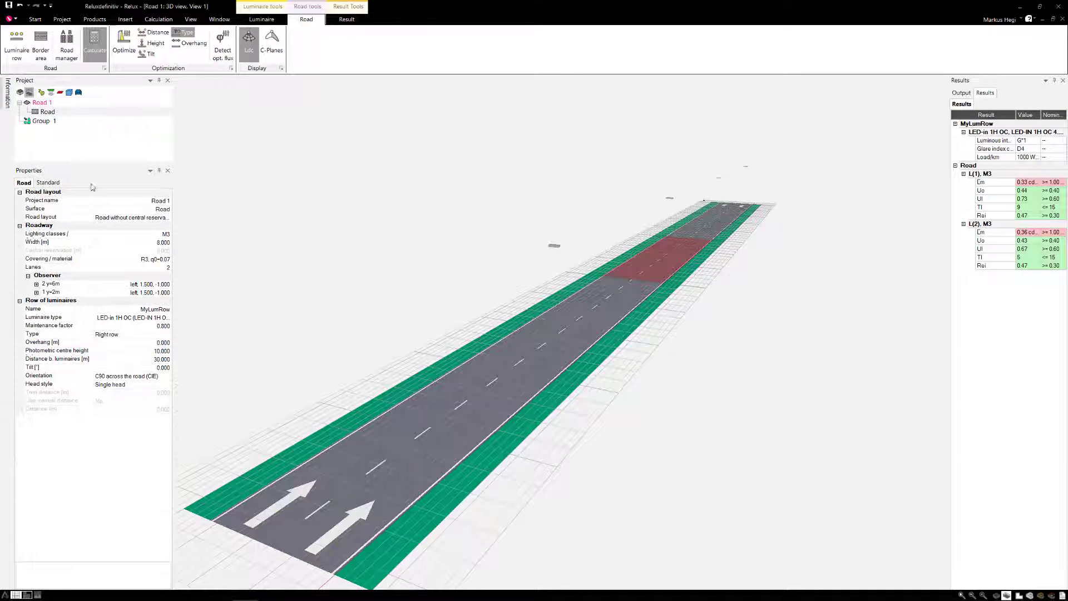
{"action": "left_click", "coordinate": [122, 234]}
{"action": "left_click", "coordinate": [166, 235]}
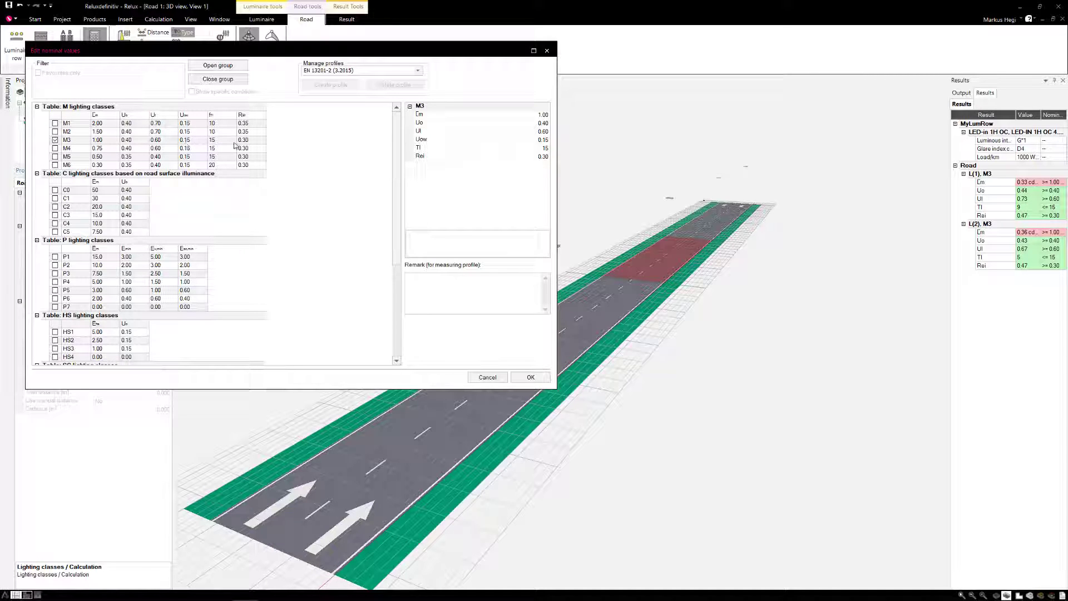
{"action": "left_click", "coordinate": [529, 376]}
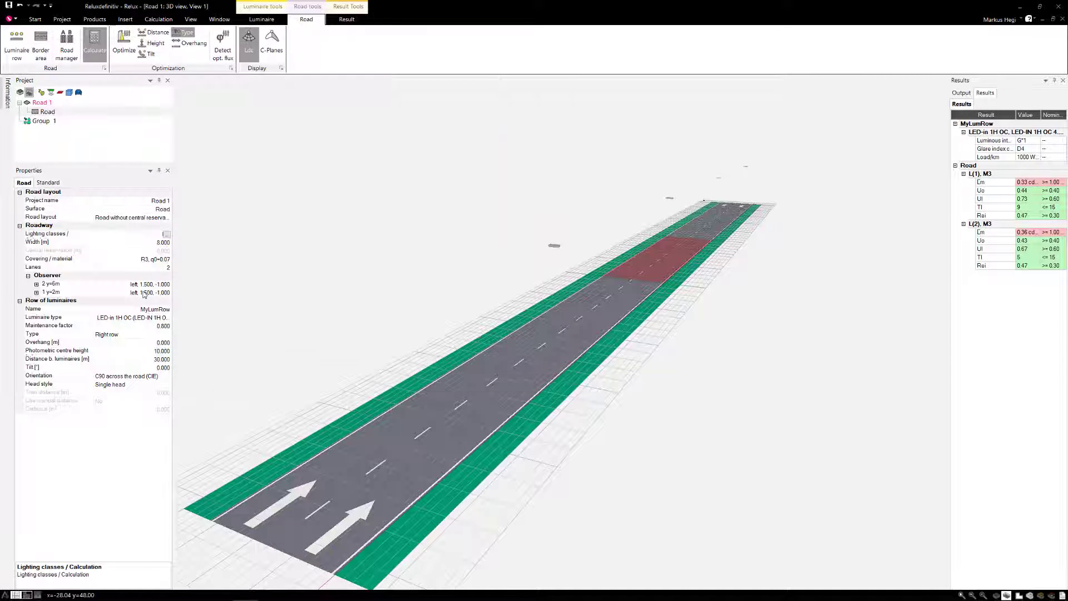
Check the 8 m roadway width, 10 m mounting height and 30 m luminaire spacing
{"action": "left_click", "coordinate": [140, 244]}
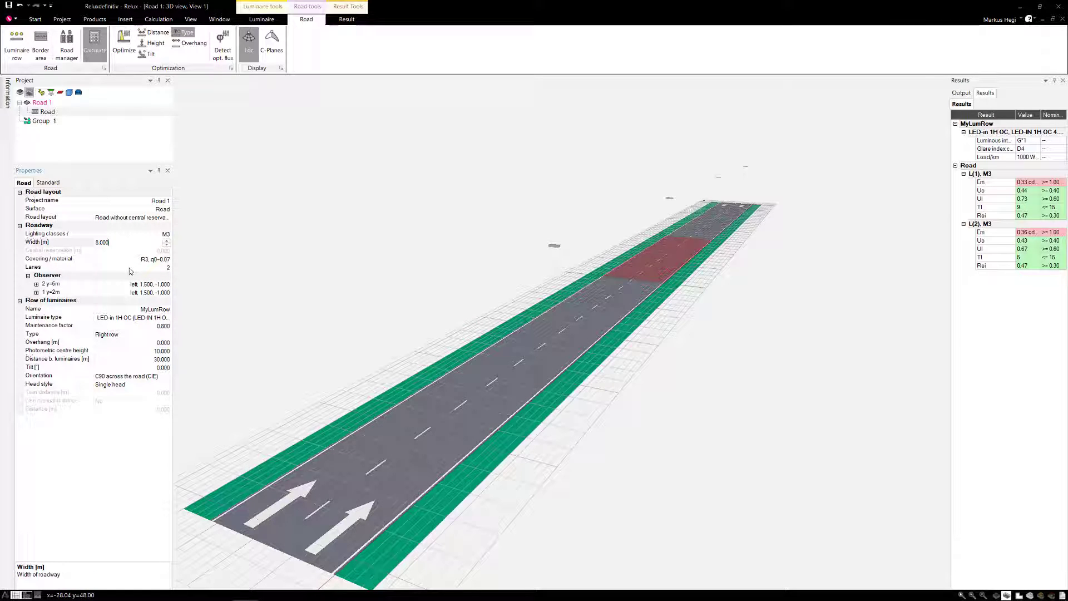
{"action": "left_click", "coordinate": [137, 353]}
{"action": "left_click_drag", "start_coordinate": [136, 354], "coordinate": [89, 361]}
{"action": "left_click", "coordinate": [136, 359]}
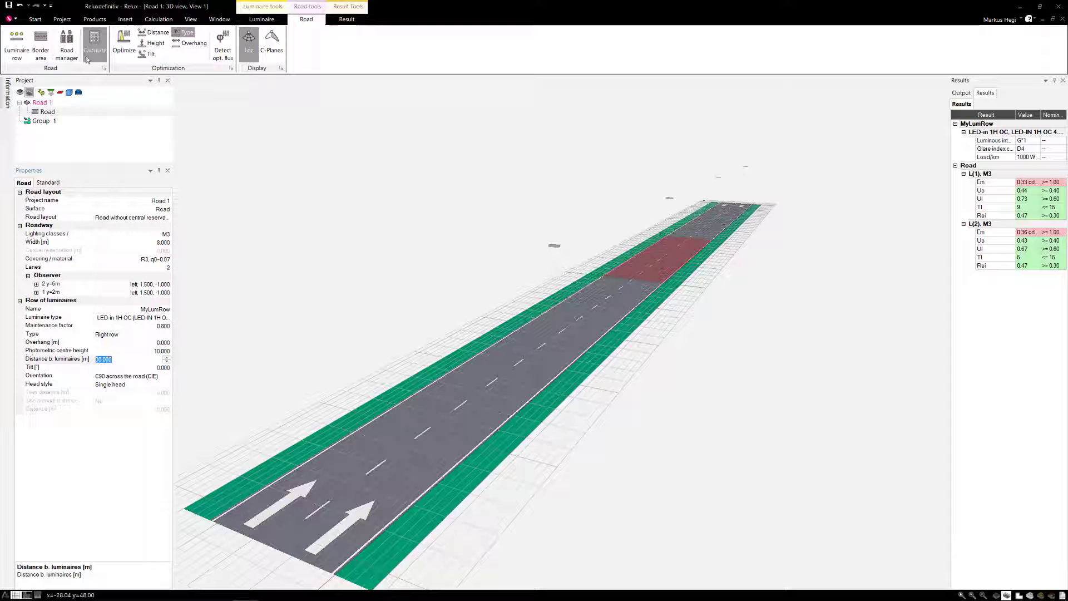
Browse the luminaire gallery, then apply the 1xLED 46 W LED-in 1H OC variant to the row
{"action": "left_click", "coordinate": [93, 20]}
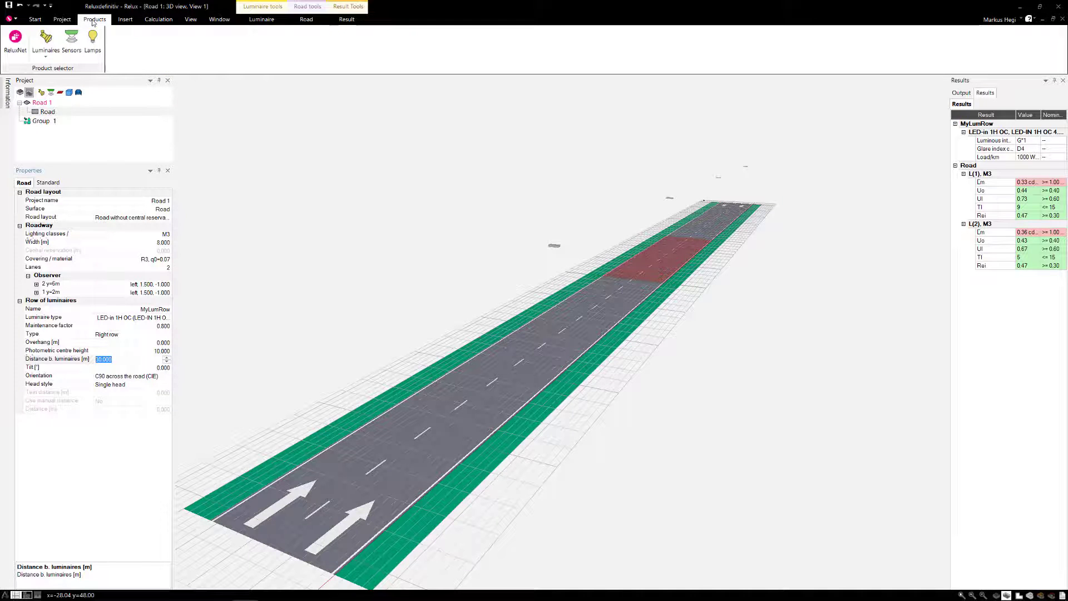
{"action": "left_click", "coordinate": [45, 42]}
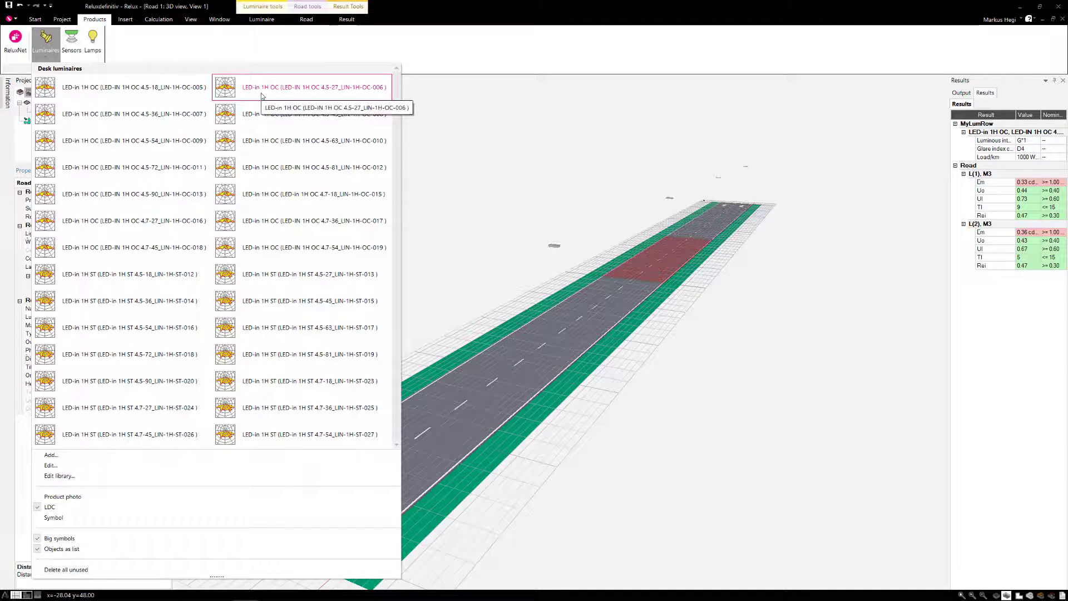
{"action": "left_click", "coordinate": [246, 49]}
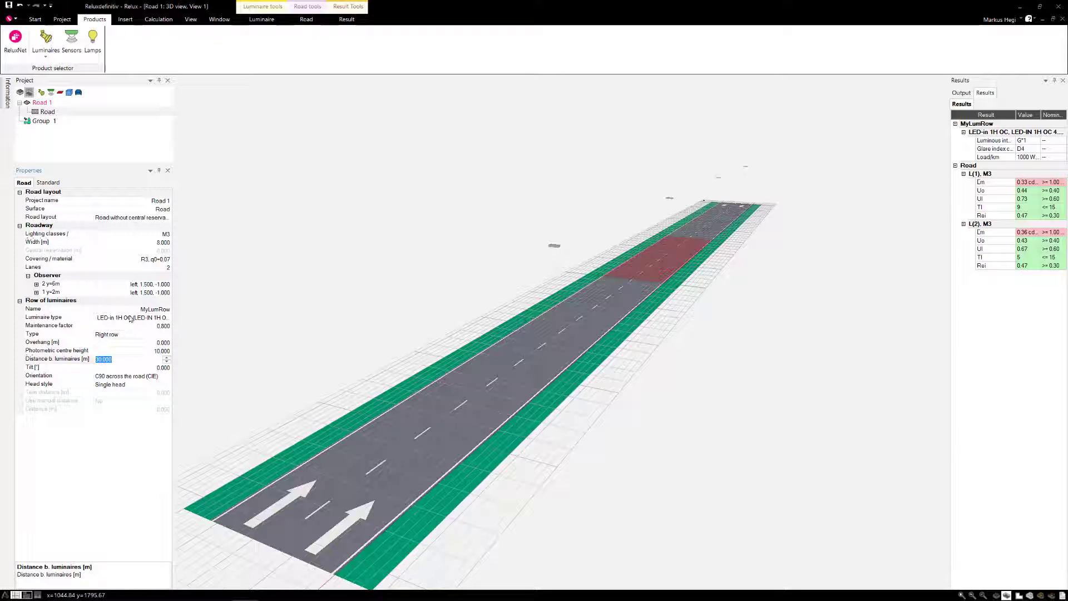
{"action": "left_click", "coordinate": [157, 317]}
{"action": "left_click", "coordinate": [166, 317]}
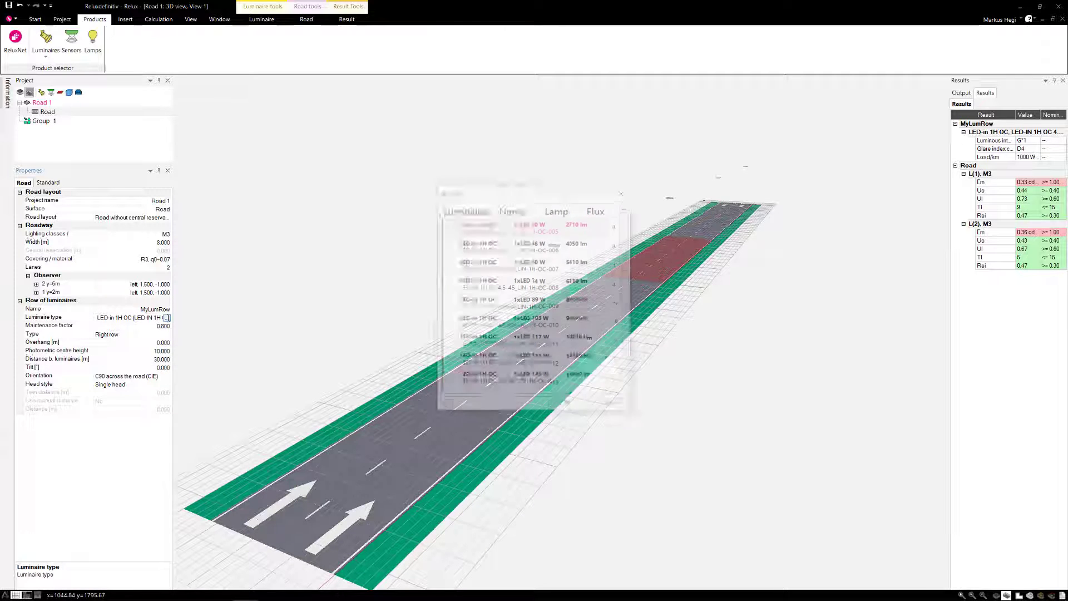
{"action": "scroll", "coordinate": [625, 245], "scroll_direction": "down", "scroll_amount": 3}
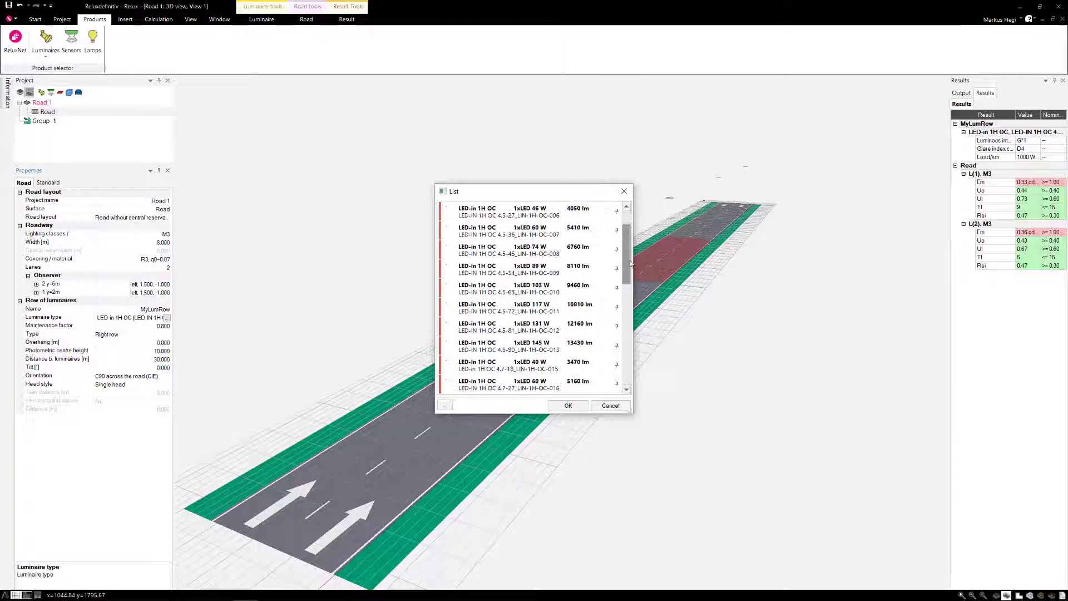
{"action": "scroll", "coordinate": [627, 239], "scroll_direction": "up", "scroll_amount": 3}
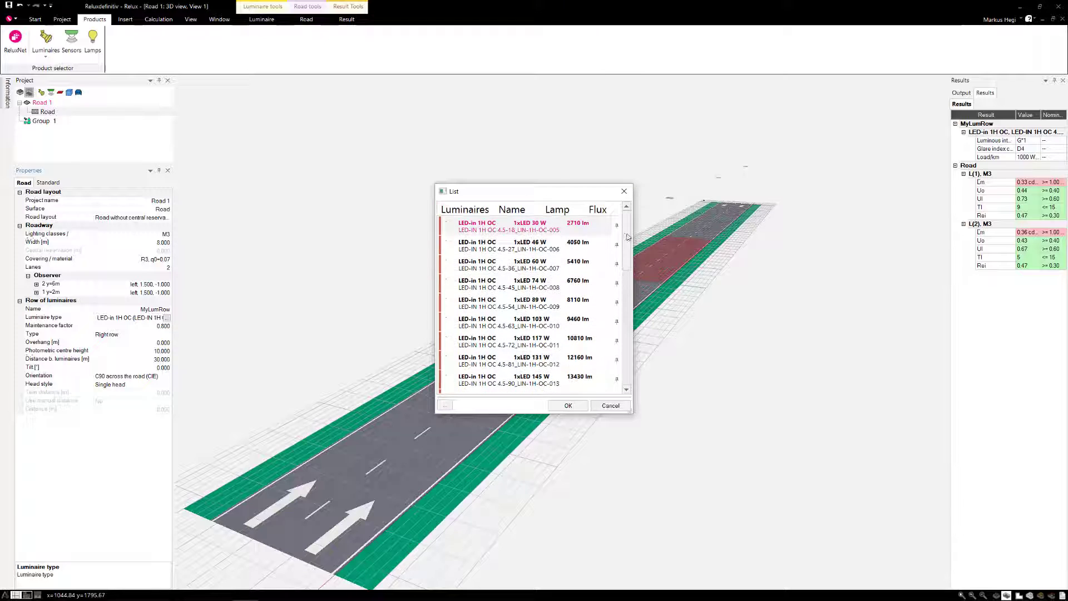
{"action": "double_click", "coordinate": [531, 246]}
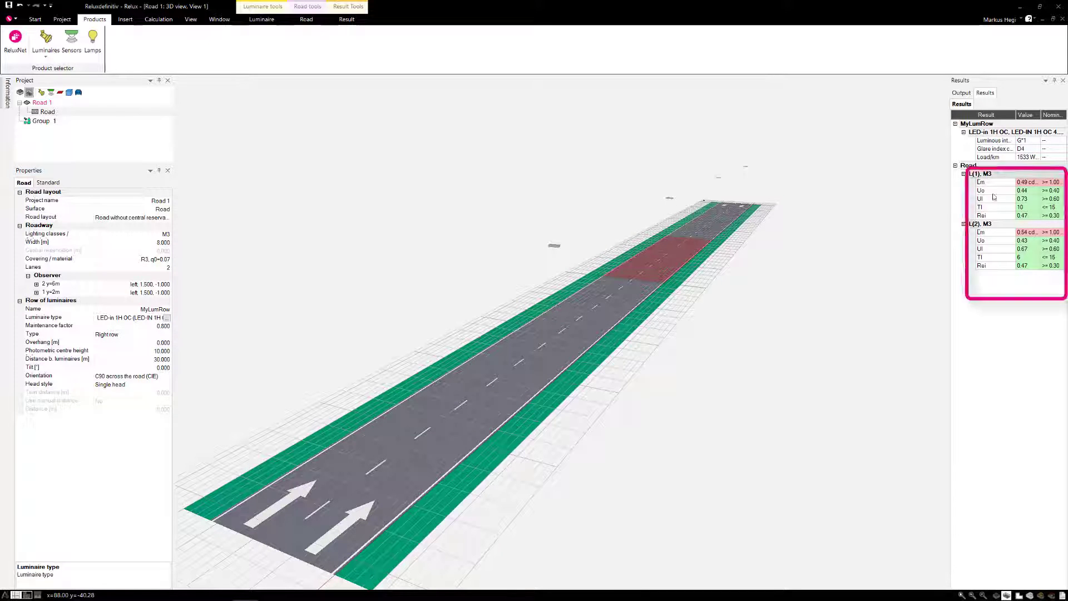
Put the 1xLED 30 W variant back on the luminaire row
{"action": "left_click", "coordinate": [167, 318]}
{"action": "left_click", "coordinate": [542, 226]}
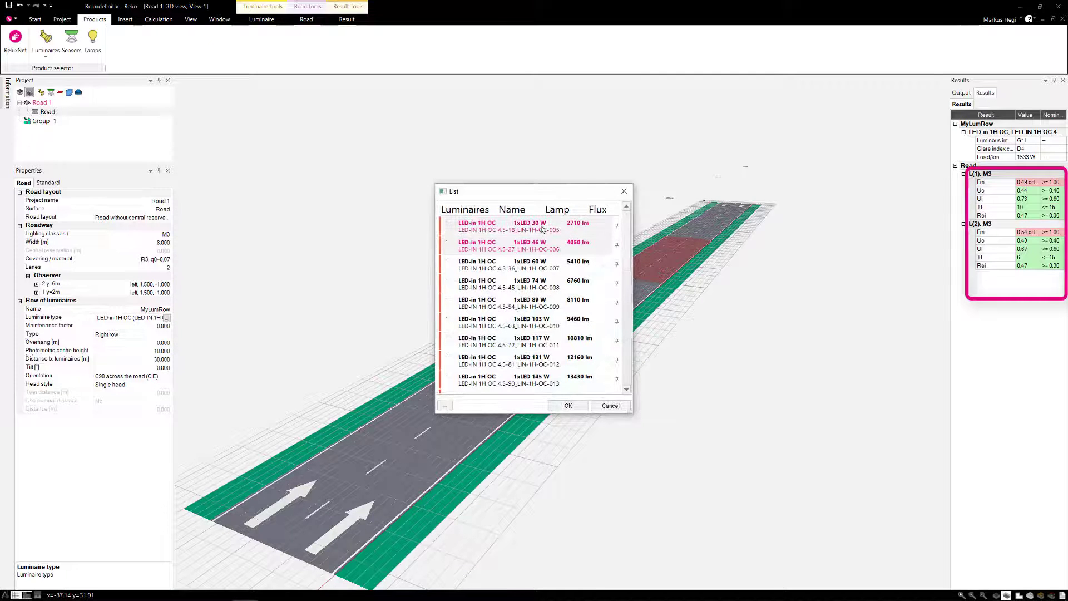
{"action": "double_click", "coordinate": [542, 226]}
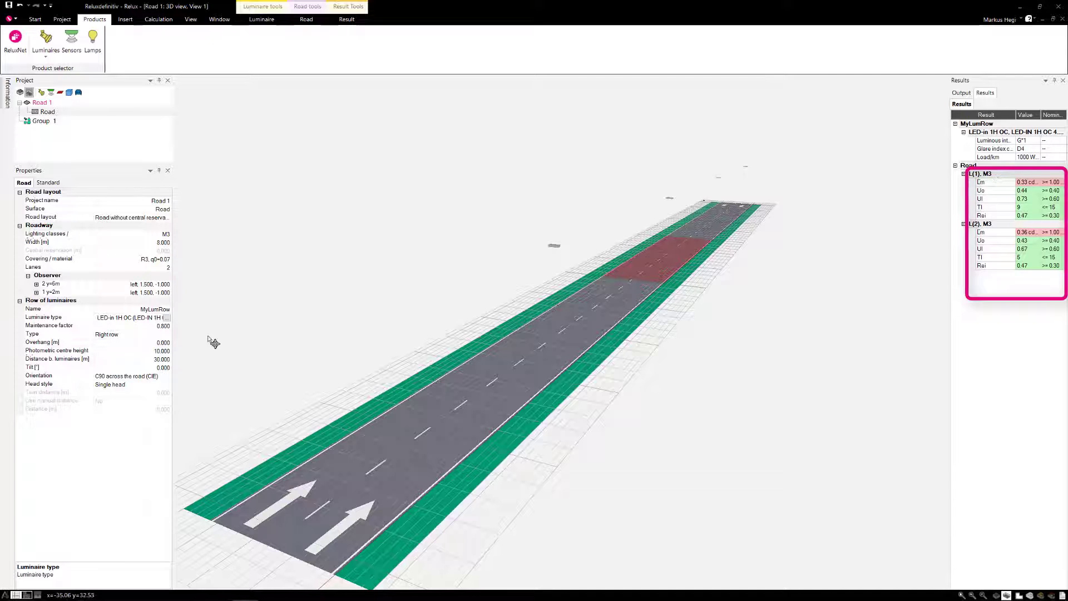
Keep the 98 W LED-in 1H OC luminaire on the row and enable Tilt in the optimisation
{"action": "left_click", "coordinate": [306, 21]}
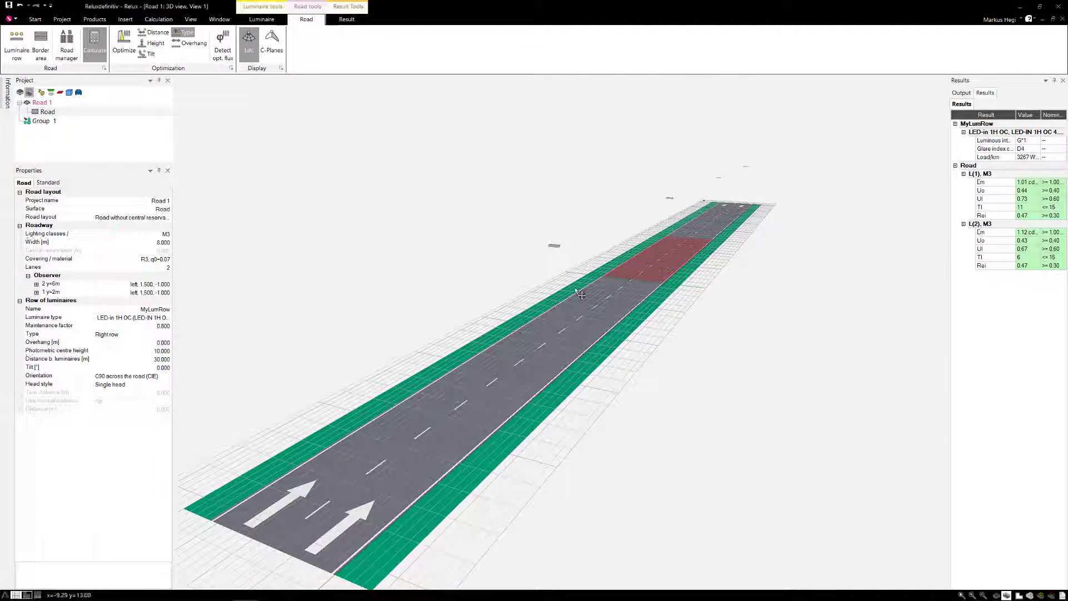
{"action": "left_click", "coordinate": [169, 320]}
{"action": "left_click", "coordinate": [167, 318]}
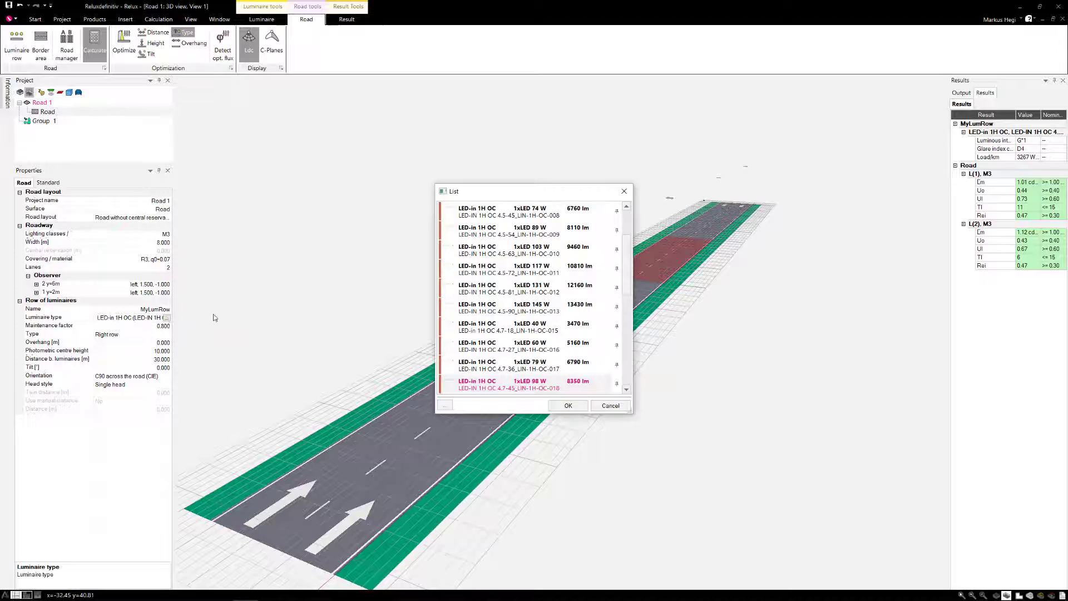
{"action": "left_click", "coordinate": [607, 395]}
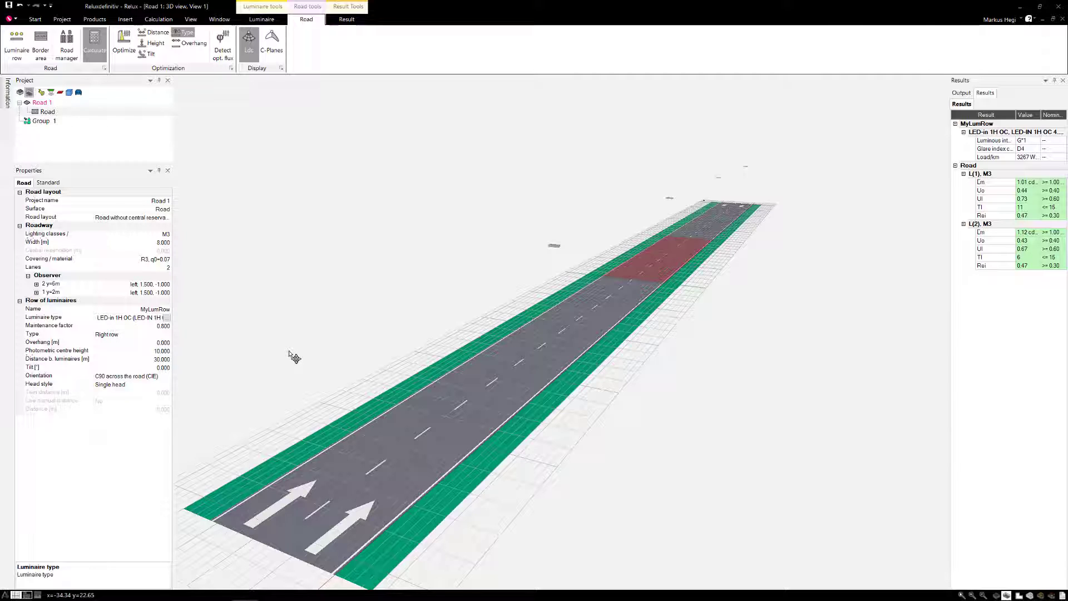
{"action": "left_click", "coordinate": [148, 58]}
Optimise the road, tilting the luminaires to 2.5° with Em 1.00 and 1.11 cd/m²
{"action": "left_click", "coordinate": [127, 51]}
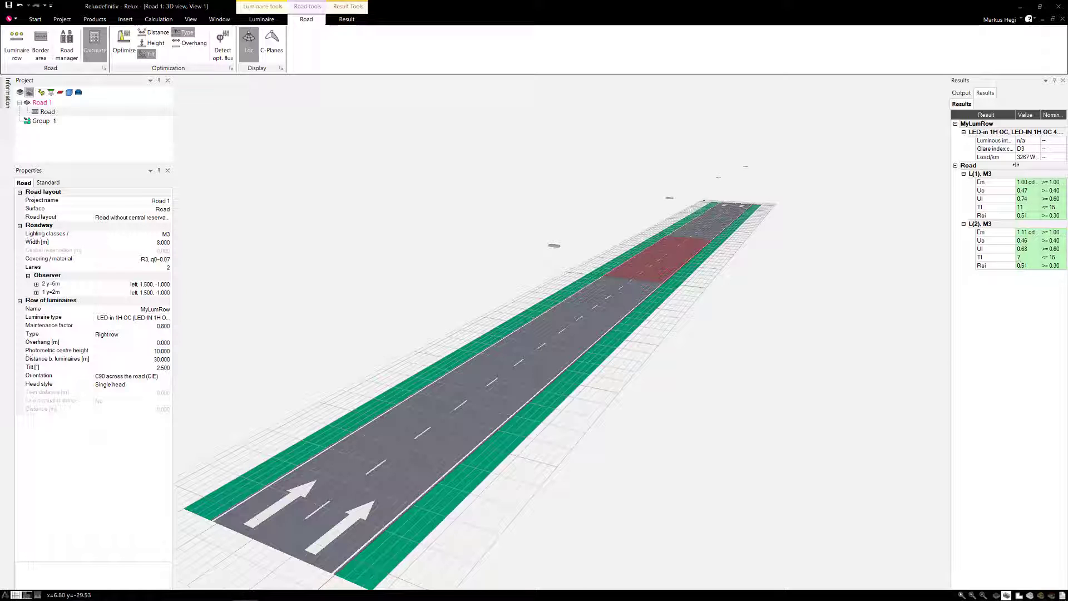
Use Load/km as the primary optimisation criterion with a 50% maximum increase
{"action": "left_click", "coordinate": [231, 68]}
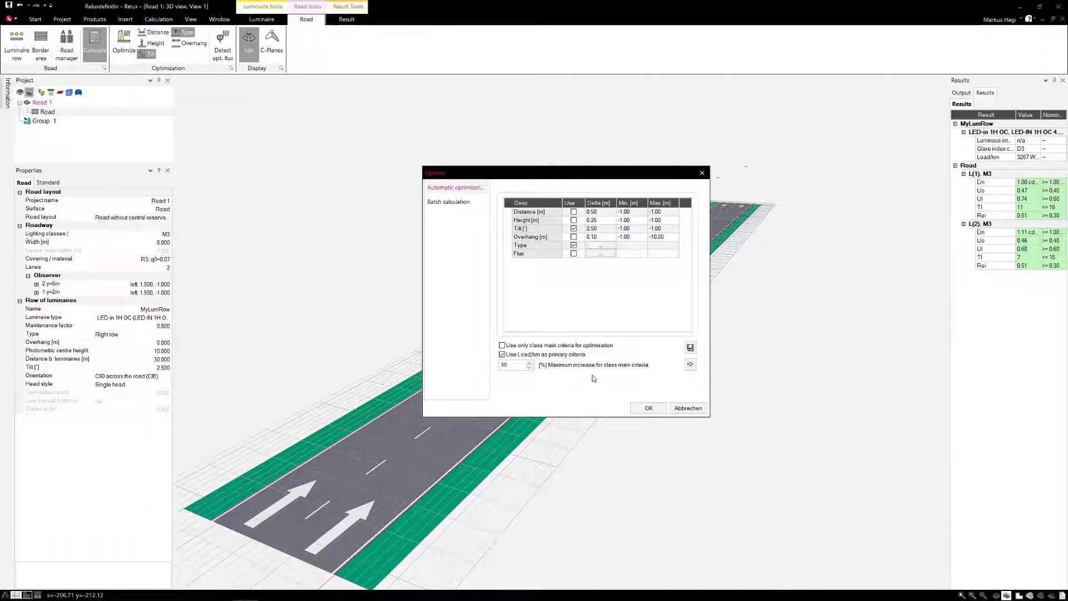
{"action": "left_click", "coordinate": [505, 364]}
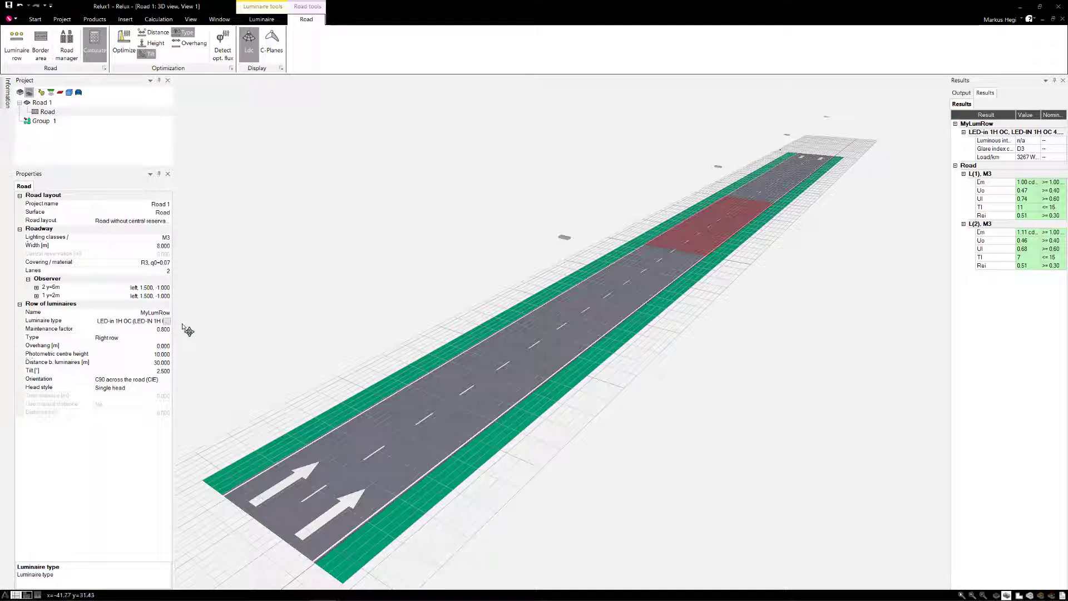
Apply the 1xLED 145 W LED-in 1H OC variant, giving 4833 W per km
{"action": "left_click", "coordinate": [167, 321]}
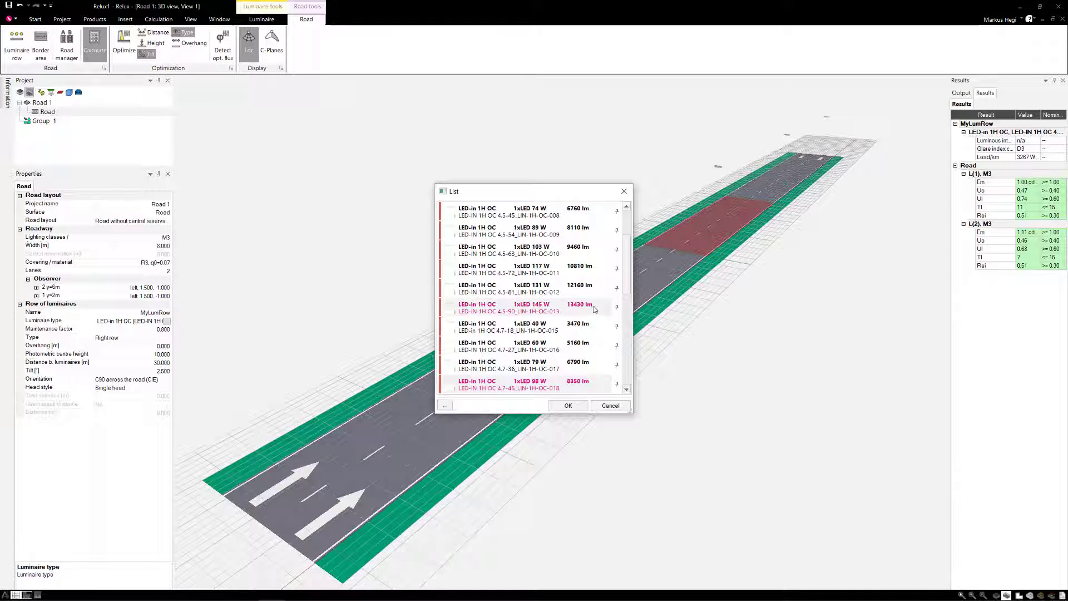
{"action": "double_click", "coordinate": [590, 310]}
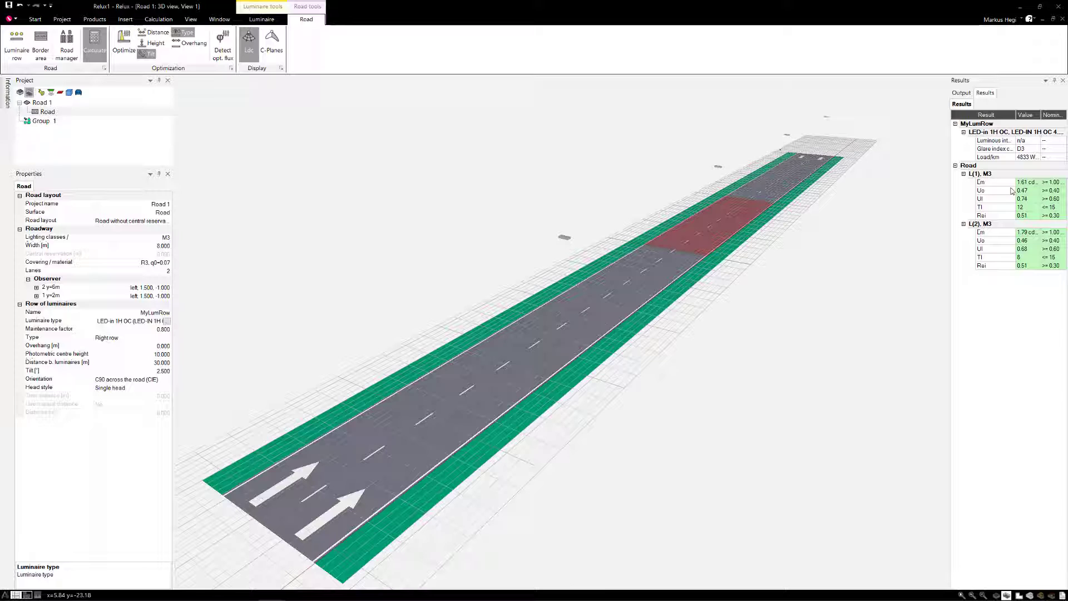
Check the Detect opt. flux suggestion and cancel without modifying the luminaire
{"action": "left_click", "coordinate": [227, 51]}
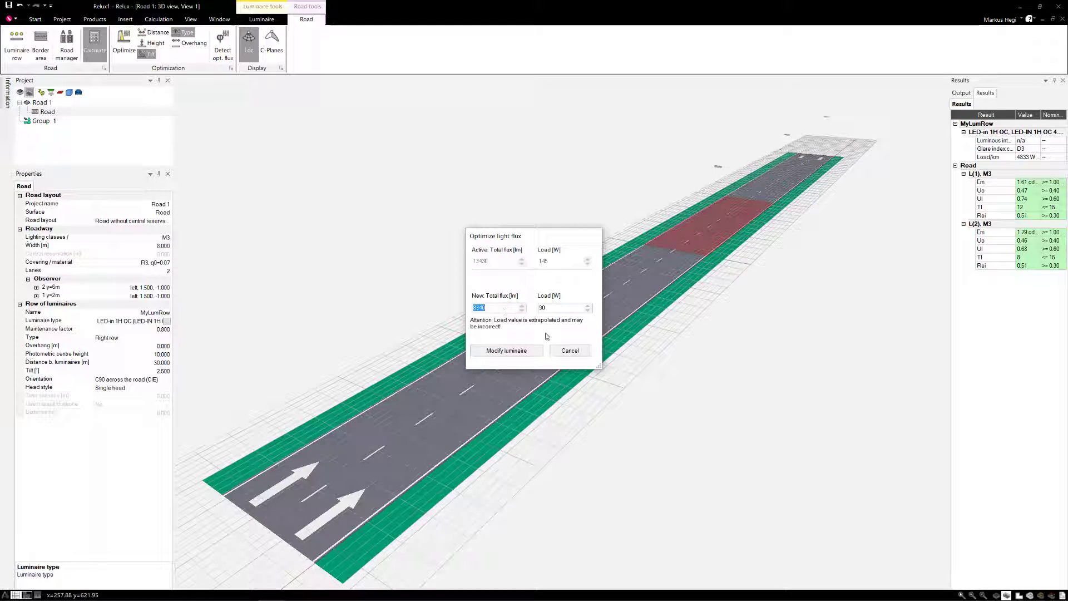
{"action": "left_click", "coordinate": [570, 352]}
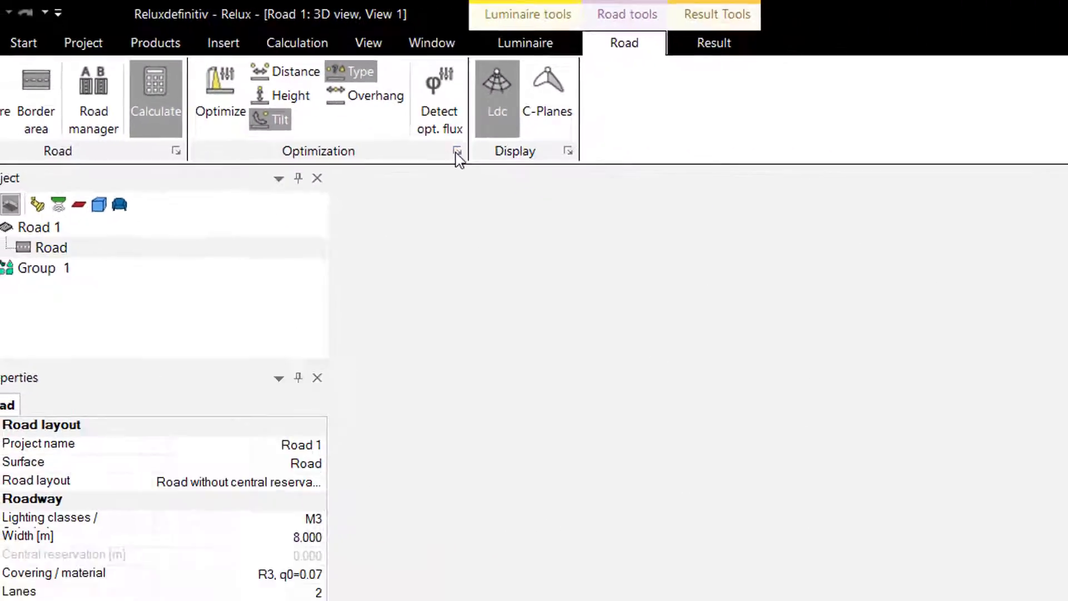
Include luminaire distance and mounting height (6–14 m) in the automatic optimisation
{"action": "left_click", "coordinate": [655, 224]}
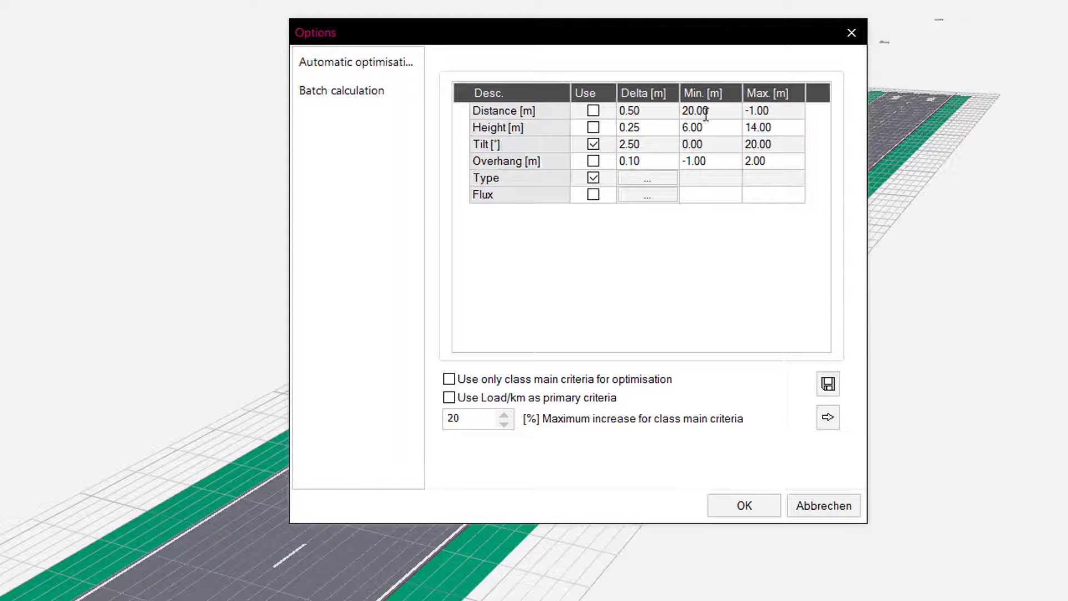
{"action": "left_click", "coordinate": [593, 110]}
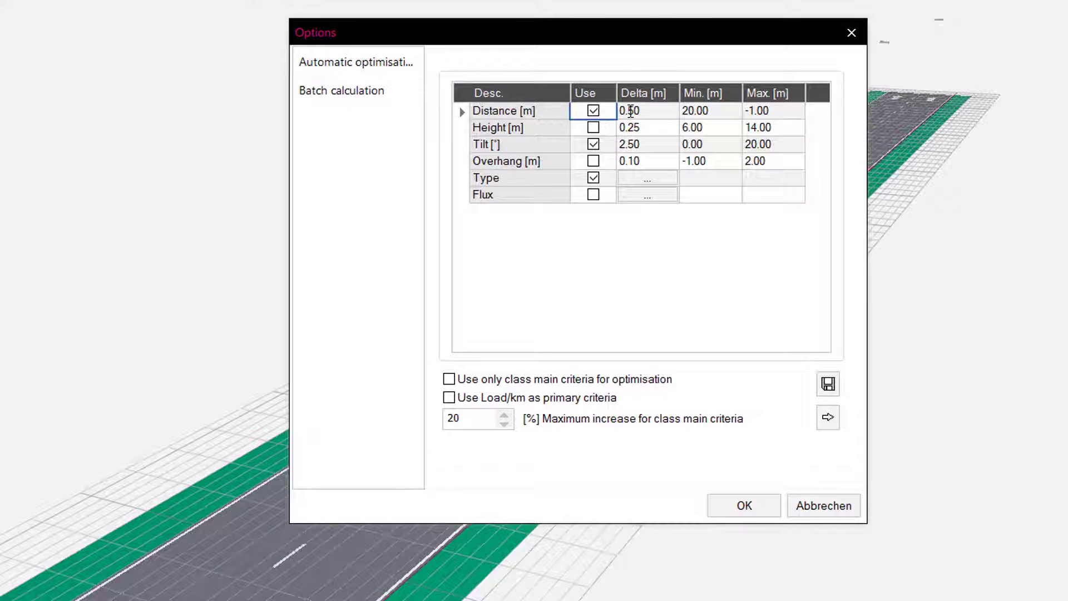
{"action": "left_click", "coordinate": [709, 129]}
{"action": "left_click", "coordinate": [783, 128]}
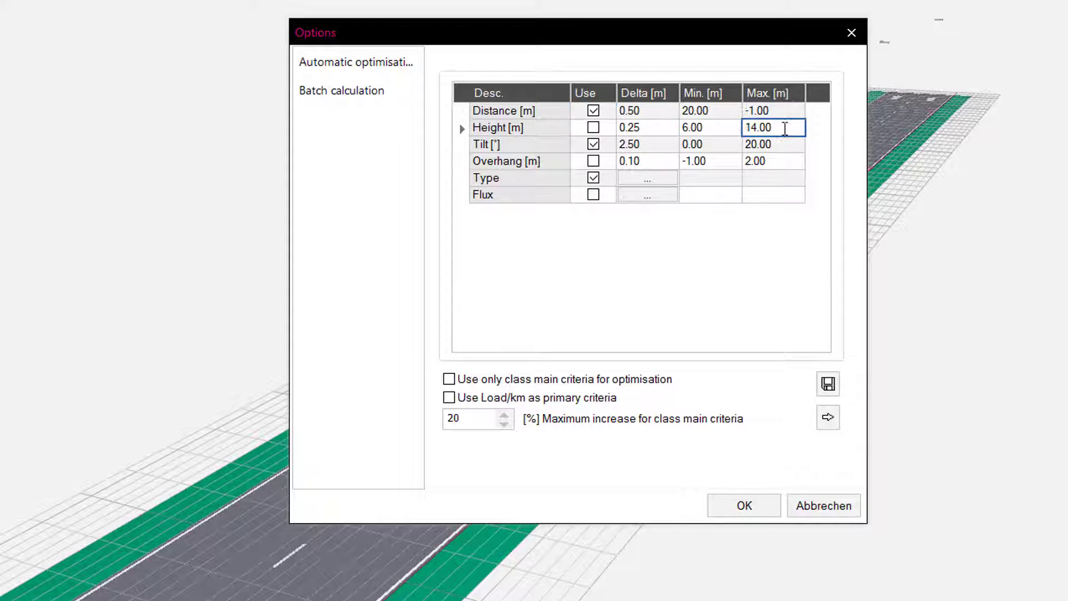
{"action": "left_click", "coordinate": [597, 129]}
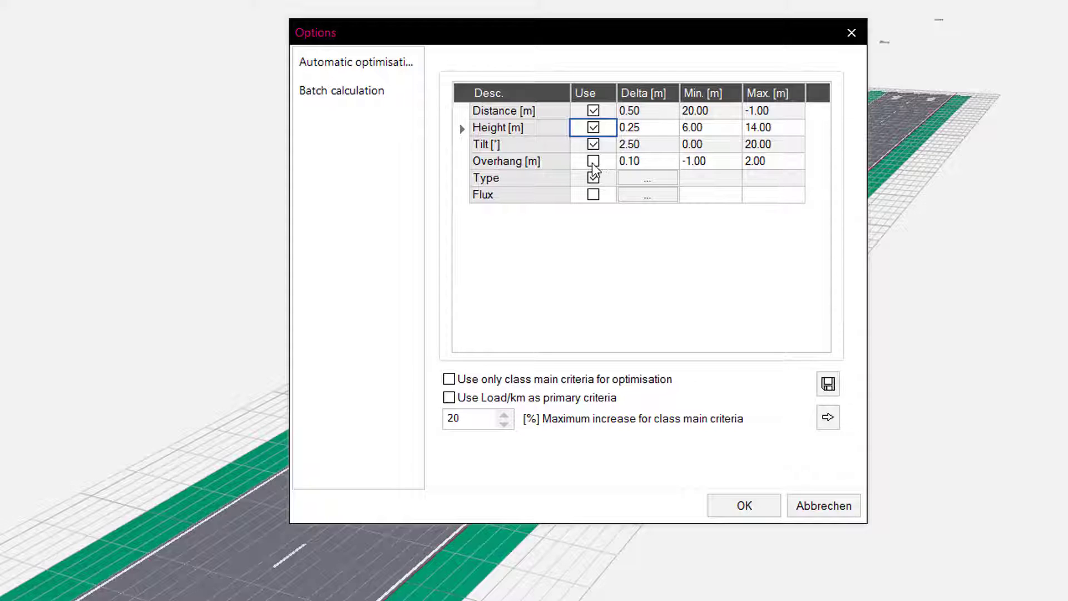
Add overhang and optimise the row to 13.25 m height, 43.5 m spacing, 3333 W/km
{"action": "left_click", "coordinate": [594, 163]}
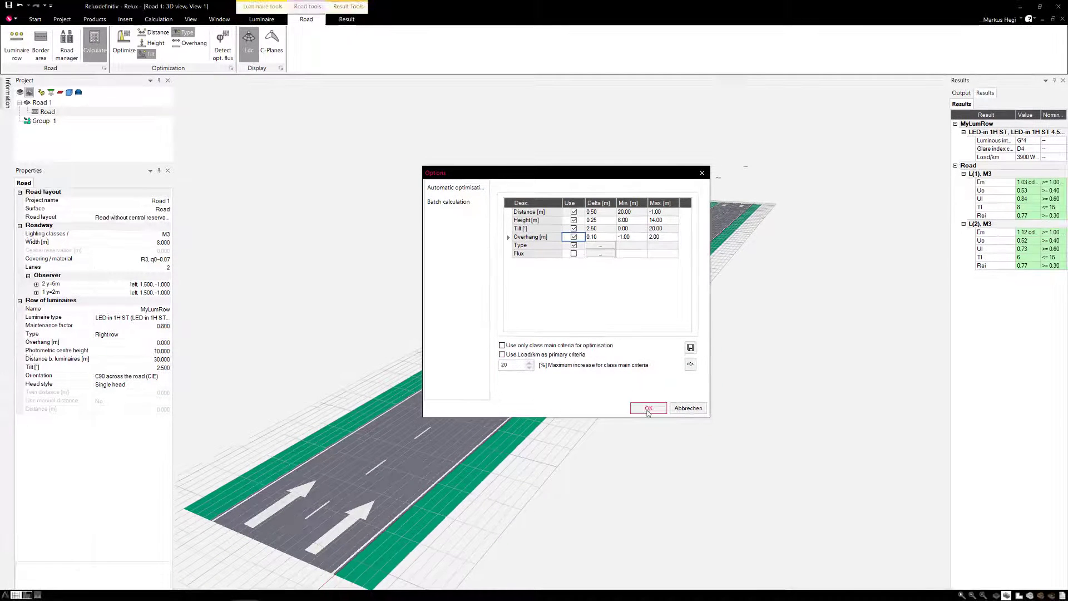
{"action": "left_click", "coordinate": [647, 408]}
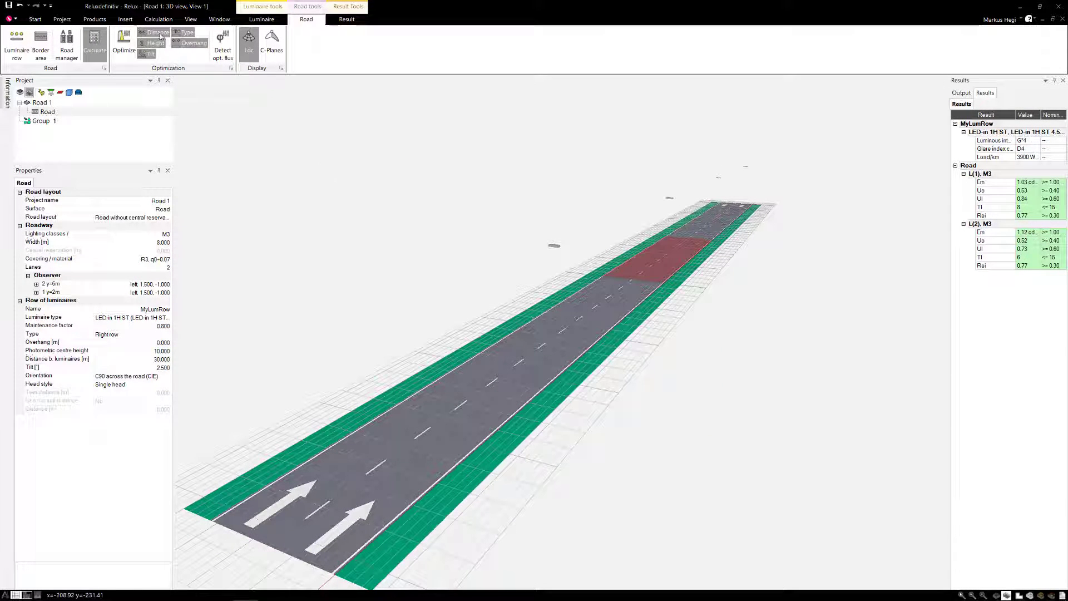
{"action": "left_click", "coordinate": [126, 51]}
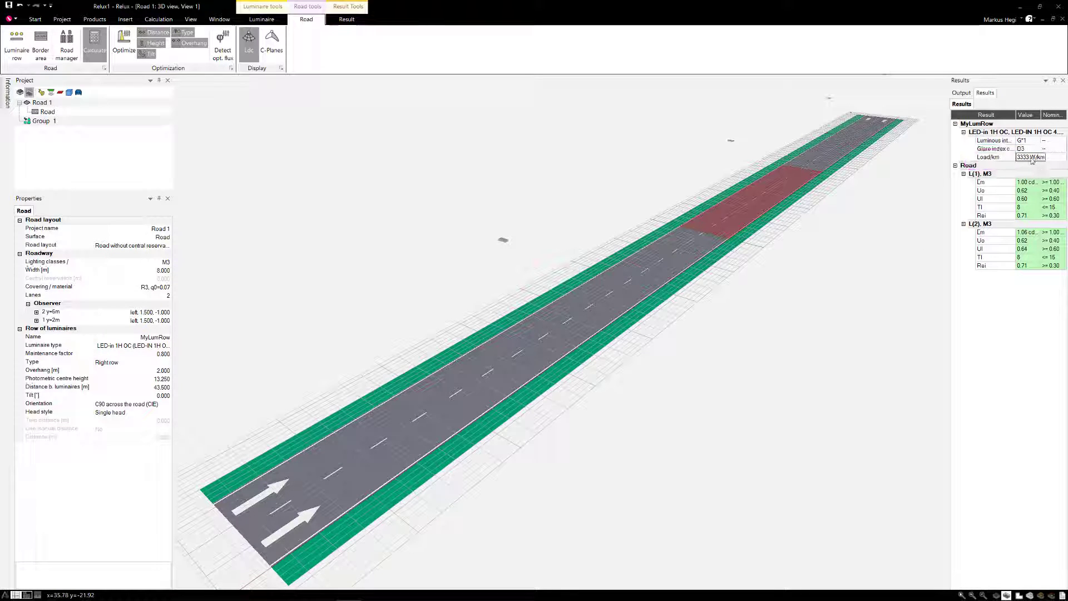
Prioritise Load/km, re-optimising the row to 6.25 m height, 12.5 m spacing, 2400 W/km
{"action": "left_click", "coordinate": [230, 68]}
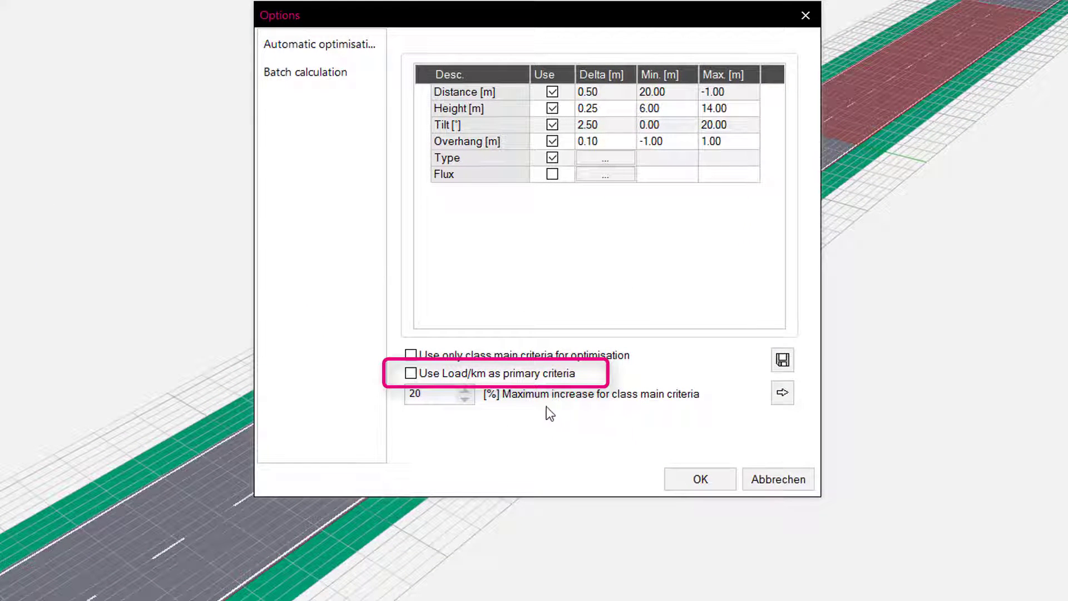
{"action": "left_click", "coordinate": [412, 373]}
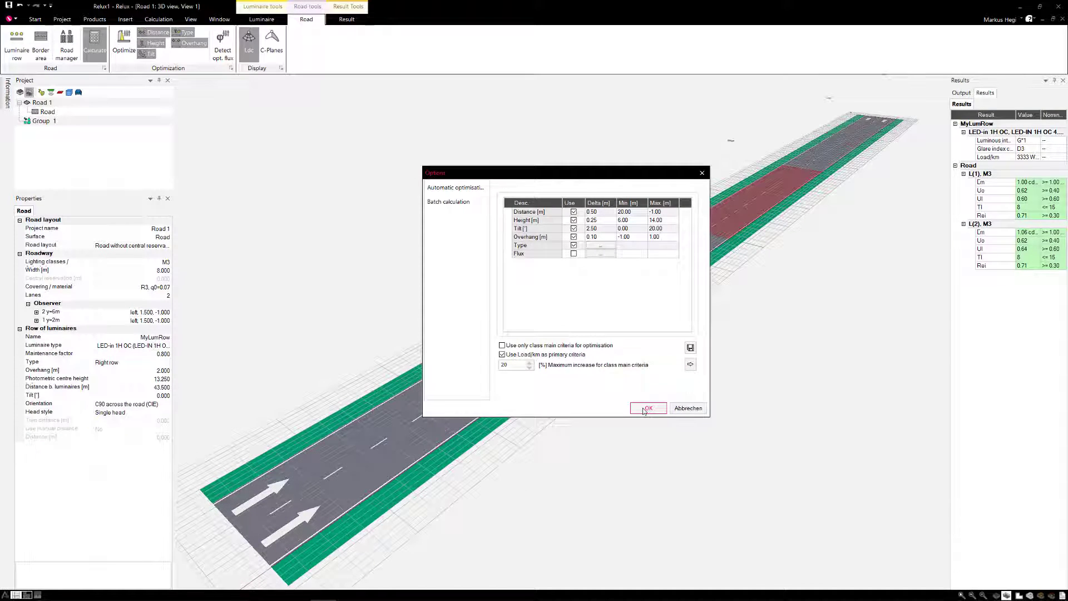
{"action": "left_click", "coordinate": [647, 409]}
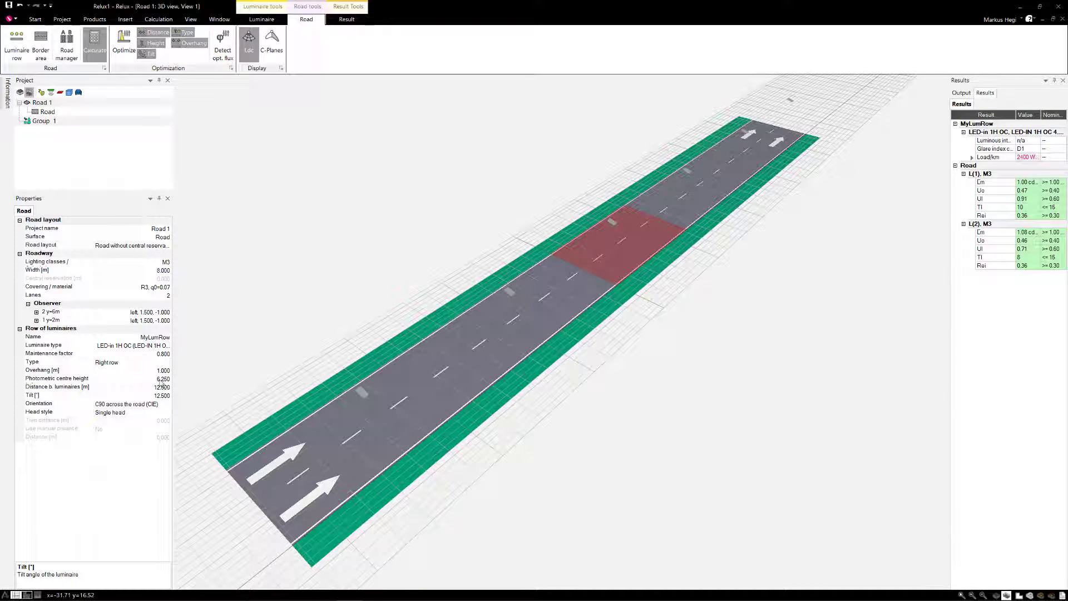
{"action": "left_click", "coordinate": [146, 387]}
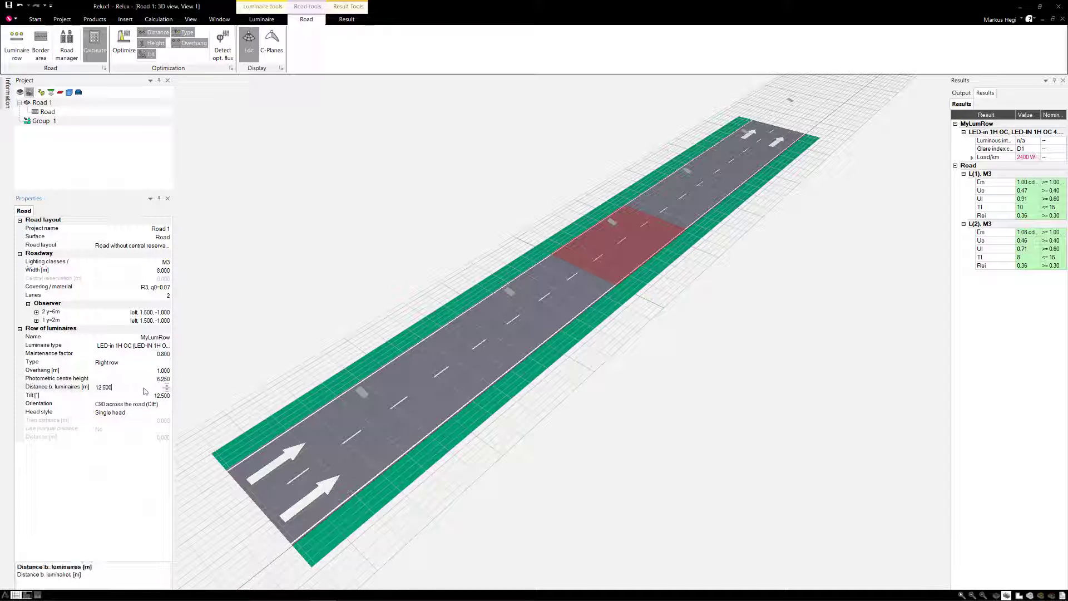
{"action": "left_click", "coordinate": [144, 396]}
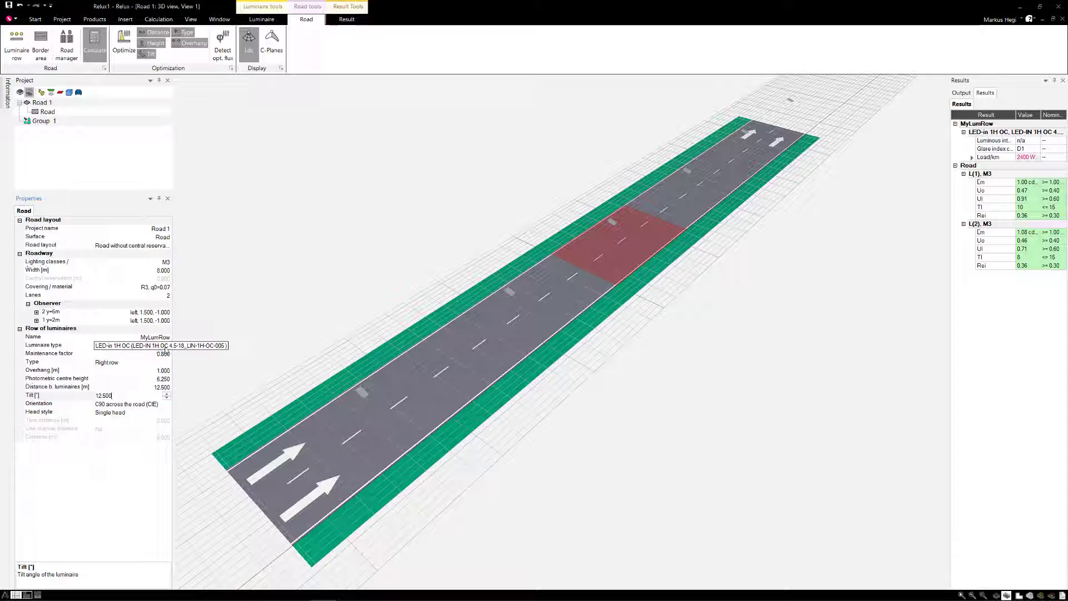
{"action": "left_click", "coordinate": [1031, 159]}
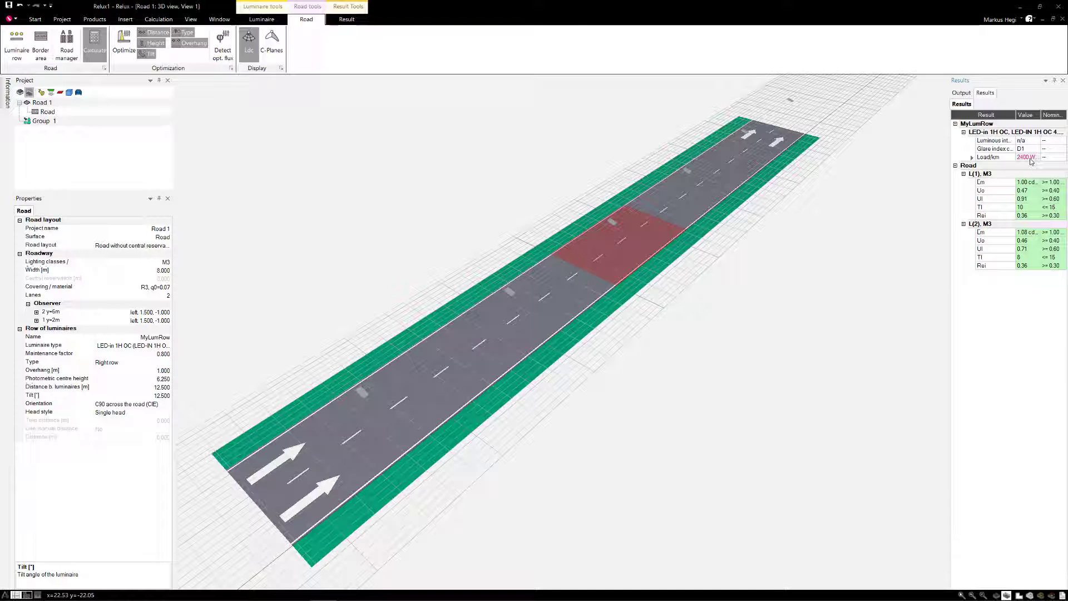
Set batch-calculation Distance Steps to 50 and run all 672,000 variants into an Excel report
{"action": "left_click", "coordinate": [231, 67]}
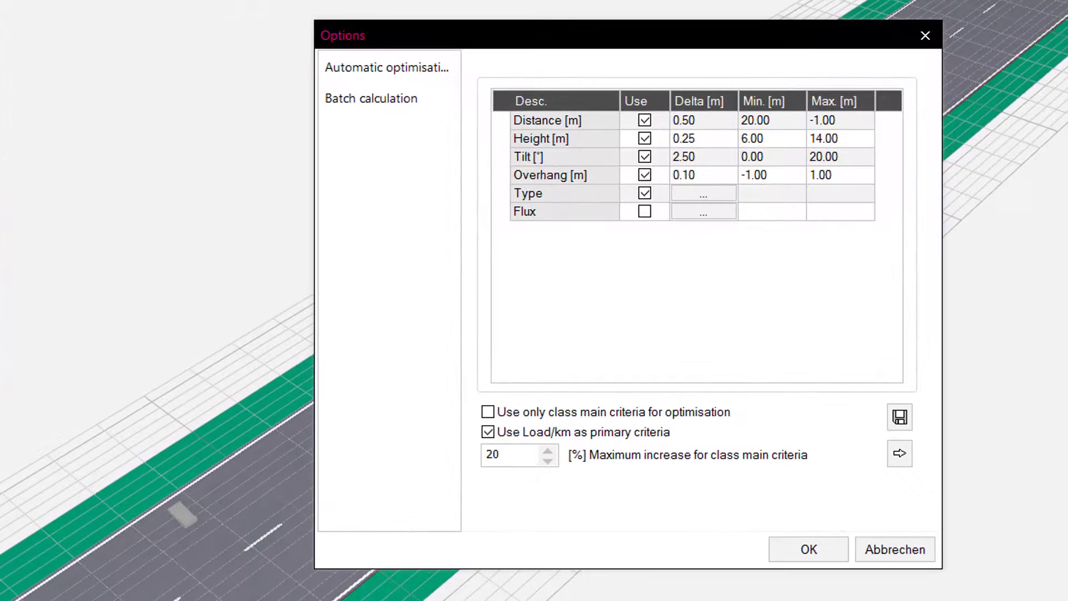
{"action": "left_click", "coordinate": [427, 140]}
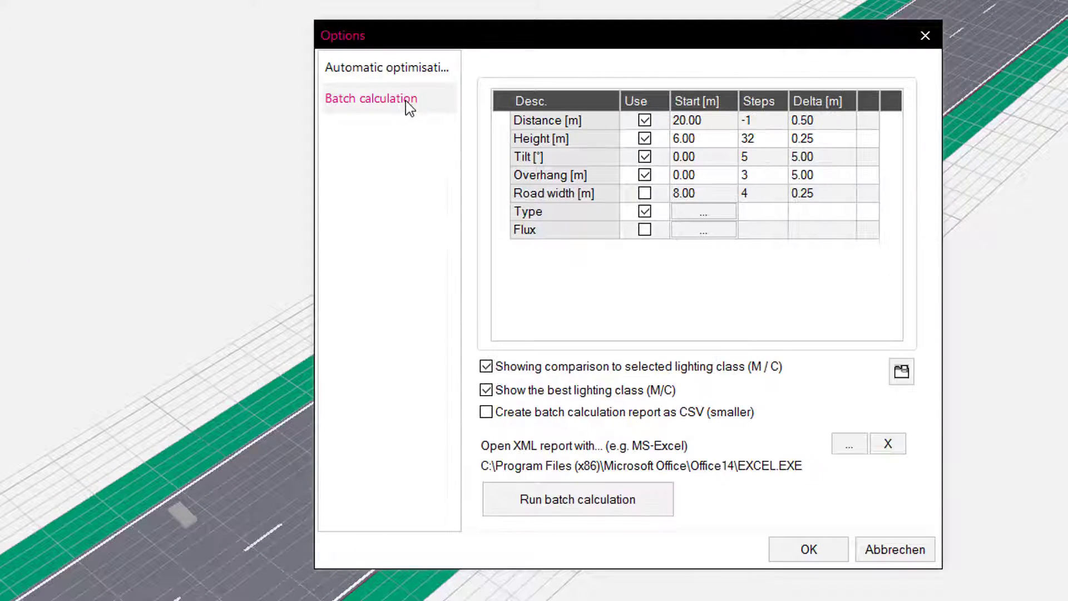
{"action": "left_click", "coordinate": [769, 122]}
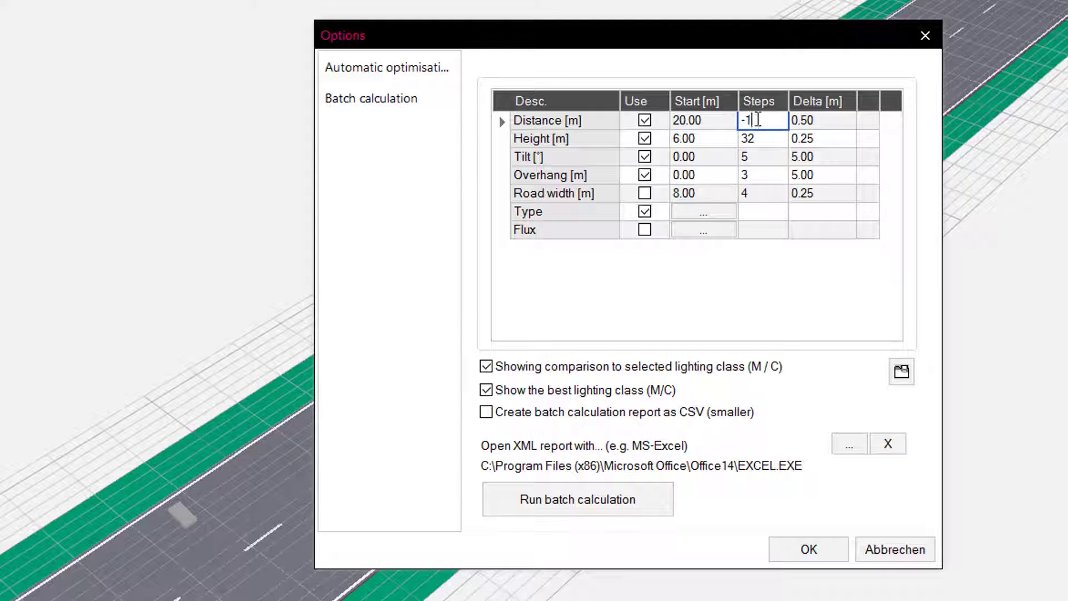
{"action": "left_click_drag", "start_coordinate": [751, 120], "coordinate": [735, 120]}
{"action": "type", "text": "50"}
{"action": "key", "text": "Down"}
{"action": "key", "text": "Down"}
{"action": "key", "text": "Down"}
{"action": "key", "text": "Down"}
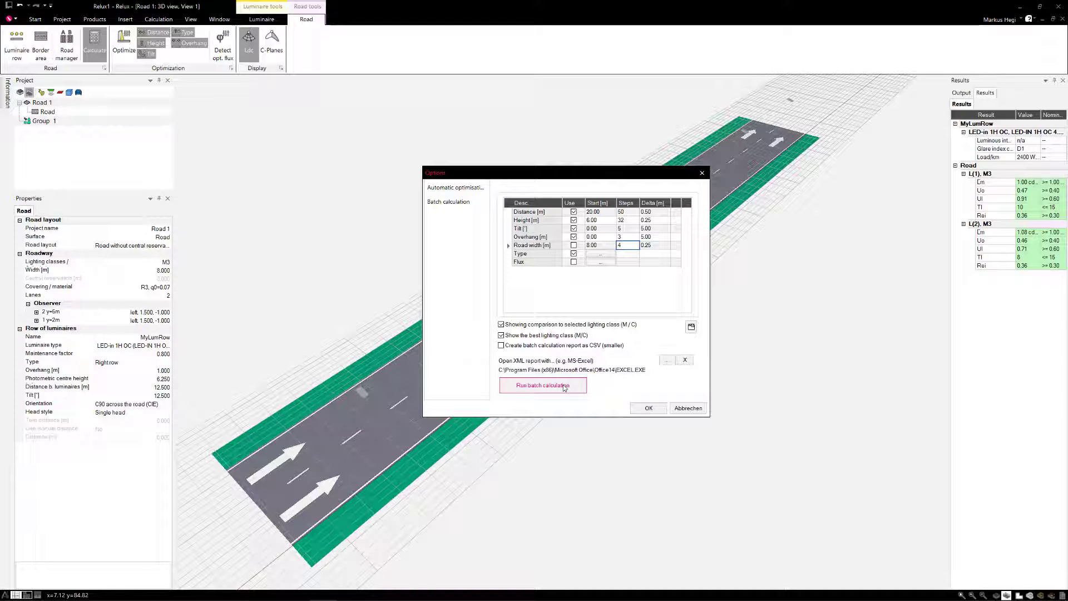
{"action": "left_click", "coordinate": [564, 386]}
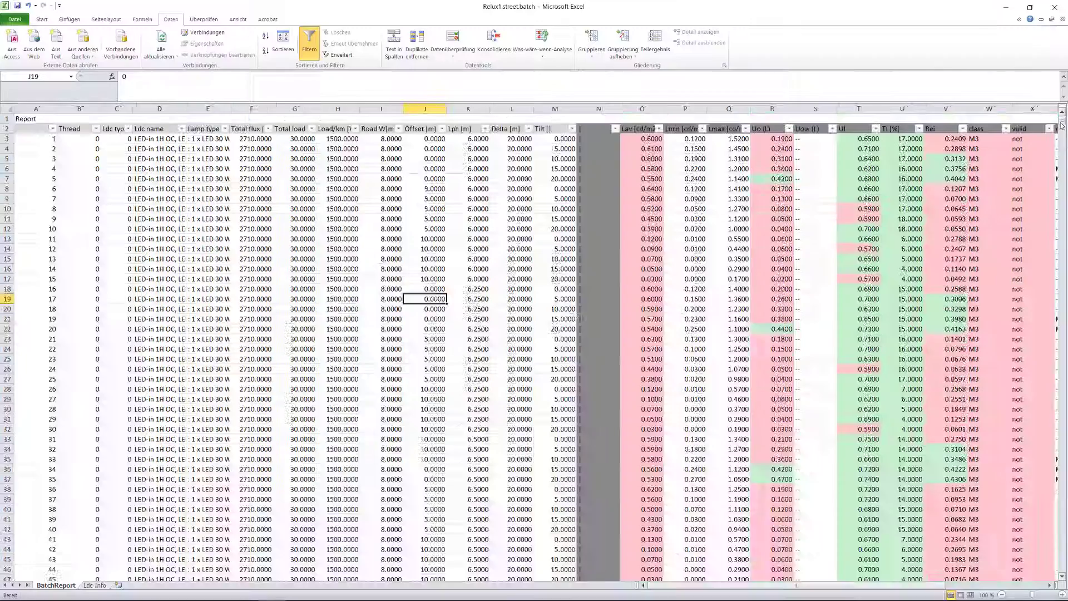
{"action": "left_click_drag", "start_coordinate": [1060, 117], "coordinate": [1061, 581]}
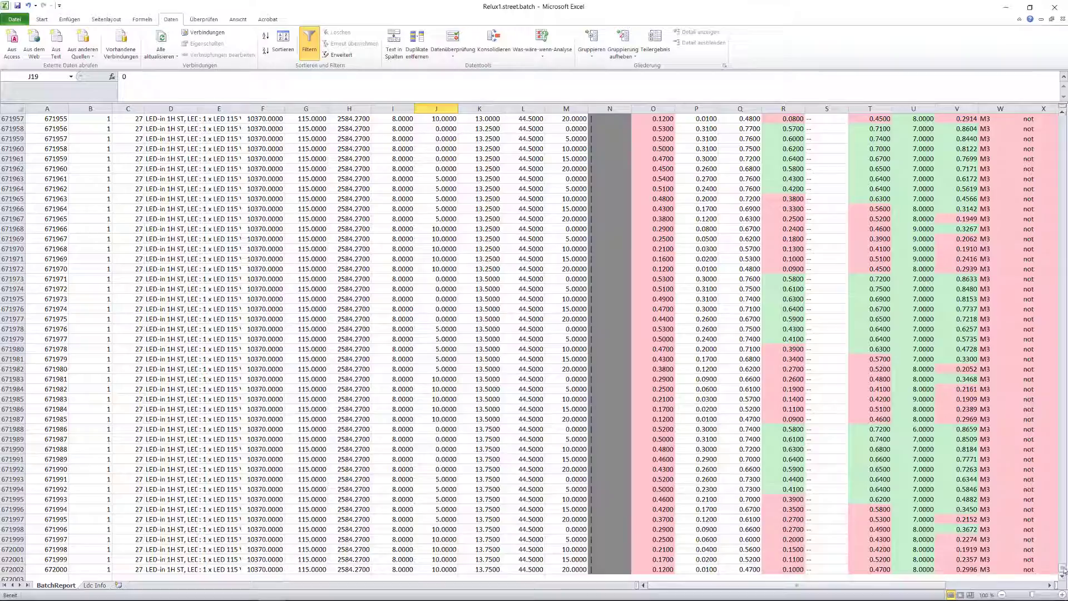
{"action": "left_click_drag", "start_coordinate": [1062, 568], "coordinate": [1061, 114]}
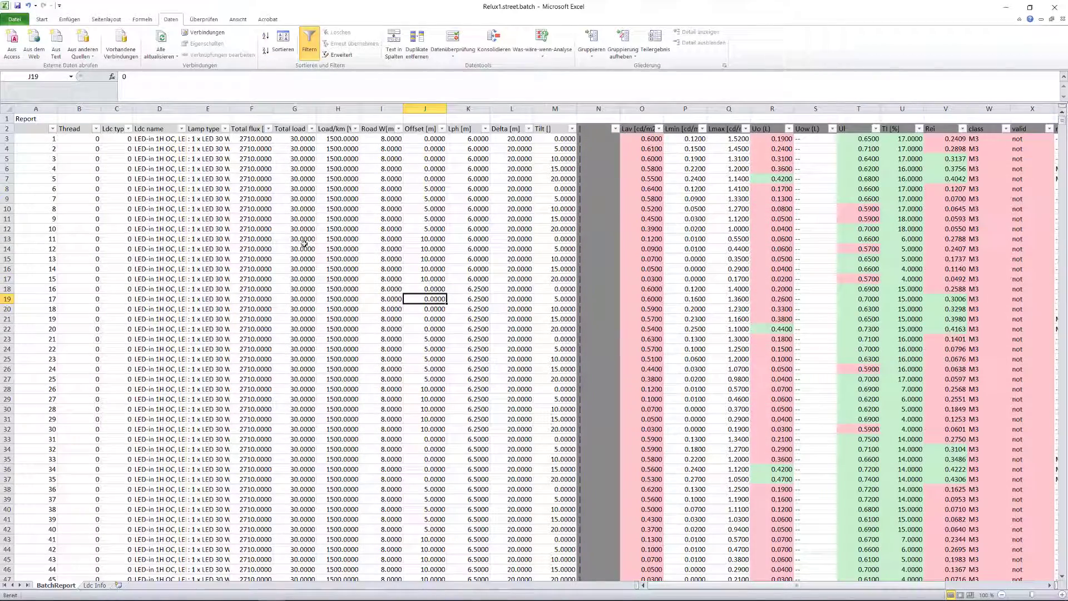
{"action": "left_click", "coordinate": [116, 129]}
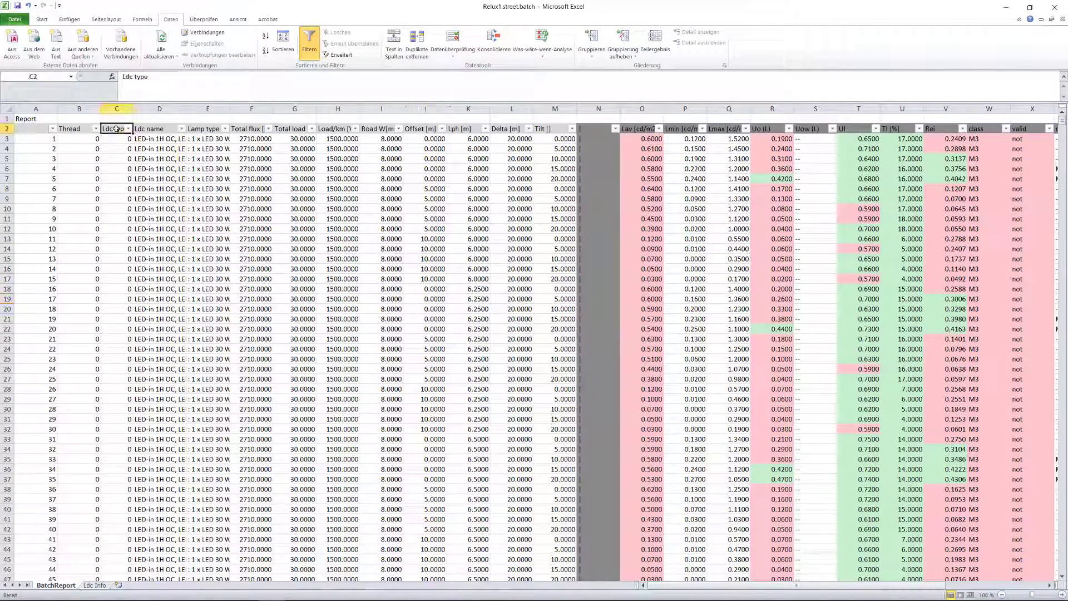
{"action": "left_click", "coordinate": [95, 585]}
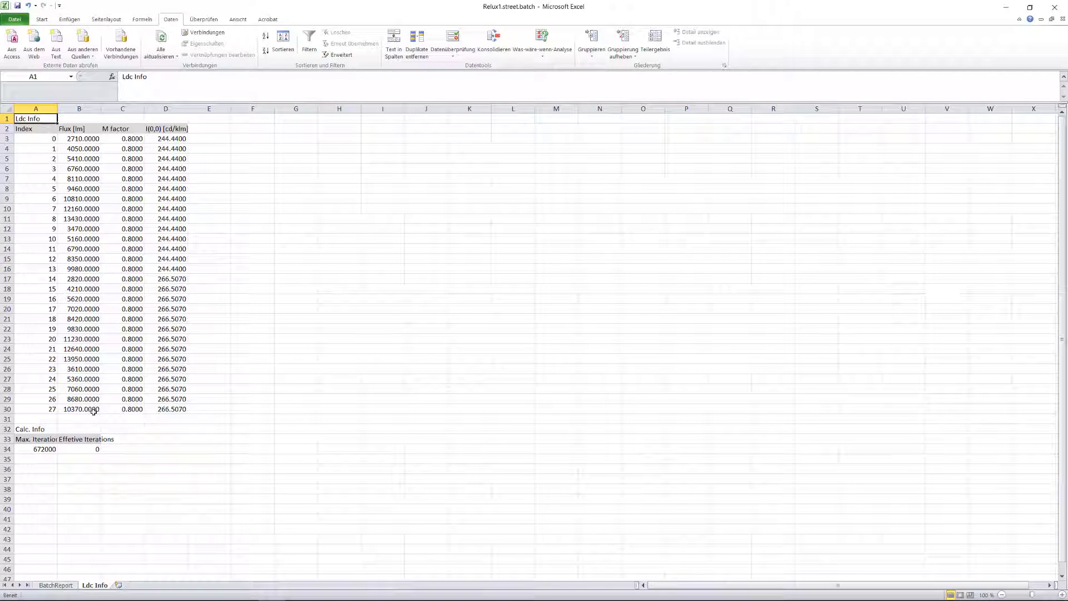
{"action": "key", "text": "ctrl+Page_Up"}
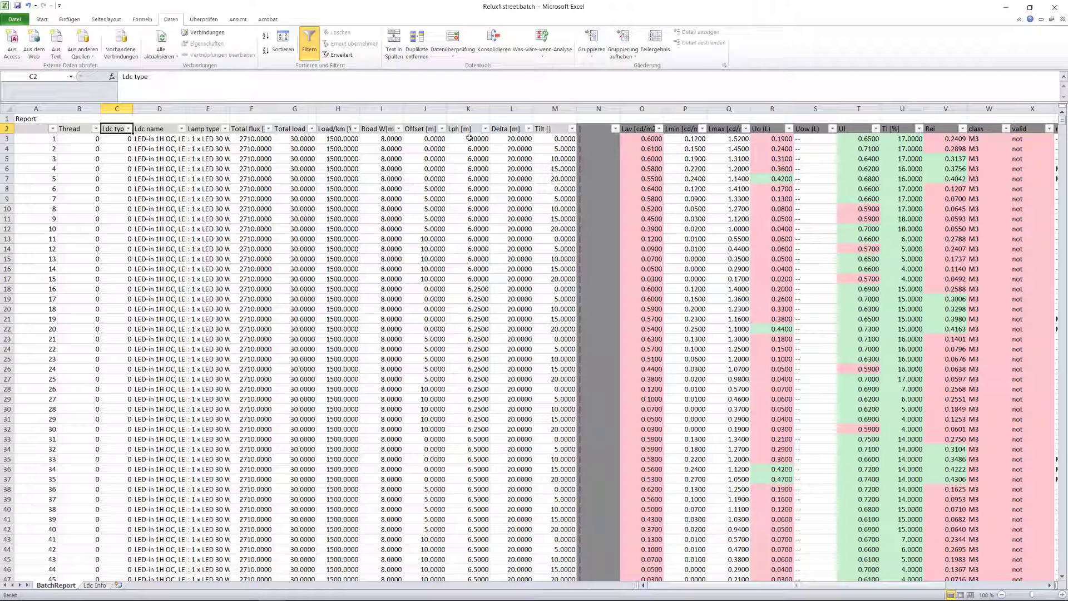
{"action": "left_click_drag", "start_coordinate": [469, 139], "coordinate": [477, 279]}
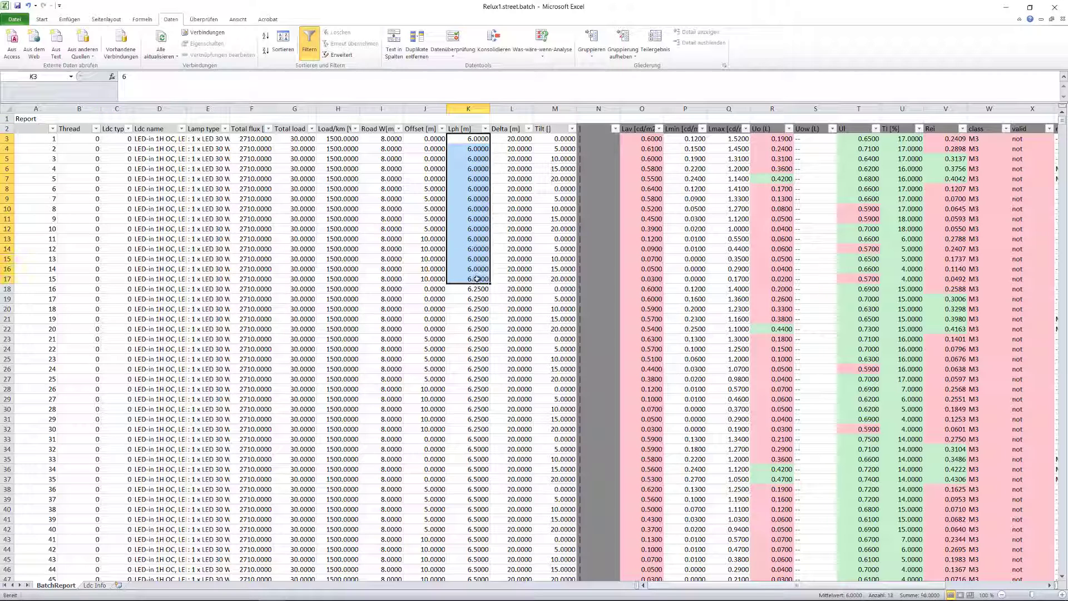
{"action": "key", "text": "ctrl+c"}
{"action": "left_click", "coordinate": [555, 139]}
{"action": "left_click_drag", "start_coordinate": [555, 138], "coordinate": [556, 179]}
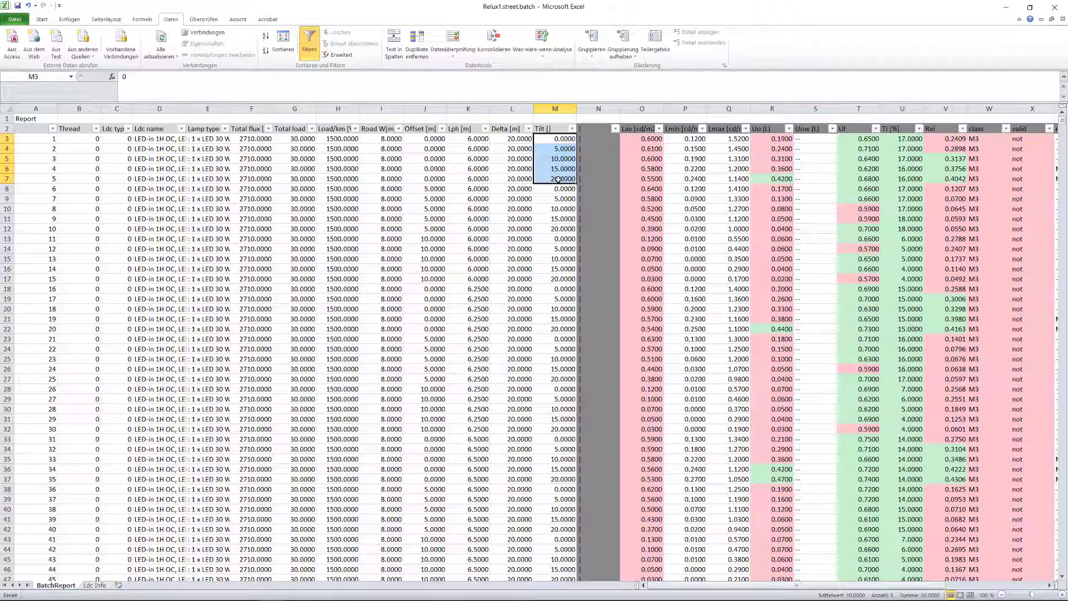
{"action": "left_click_drag", "start_coordinate": [438, 190], "coordinate": [437, 230]}
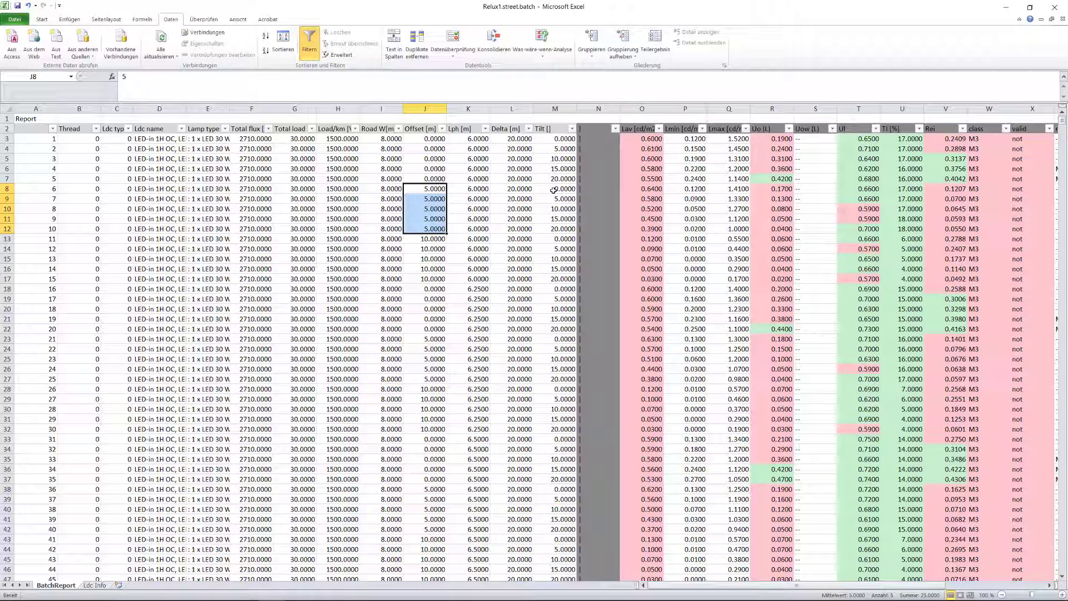
{"action": "left_click_drag", "start_coordinate": [553, 190], "coordinate": [543, 233]}
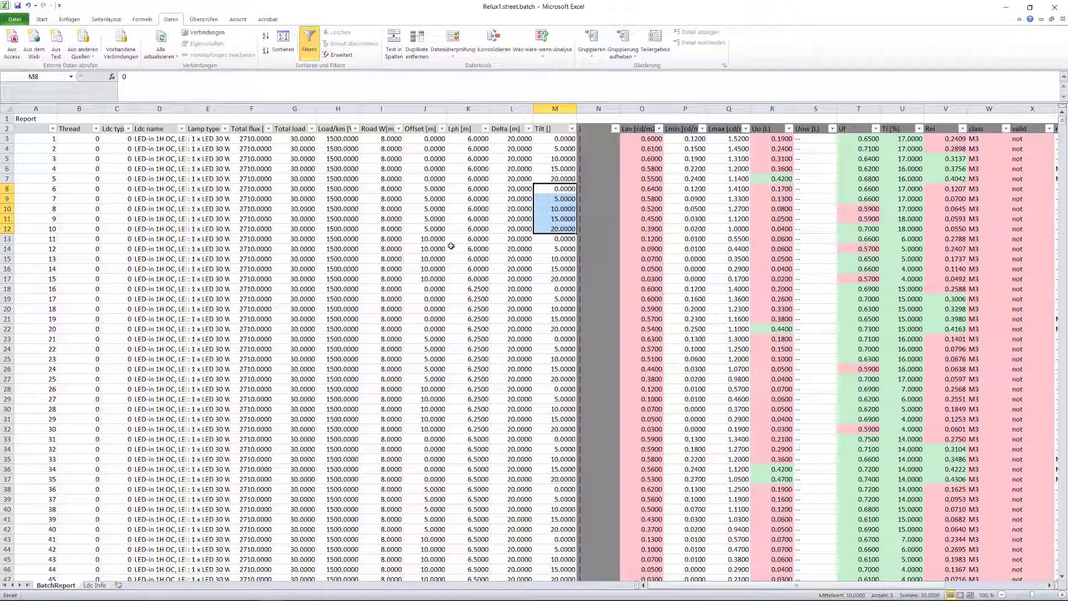
{"action": "left_click", "coordinate": [474, 290]}
{"action": "left_click", "coordinate": [564, 290]}
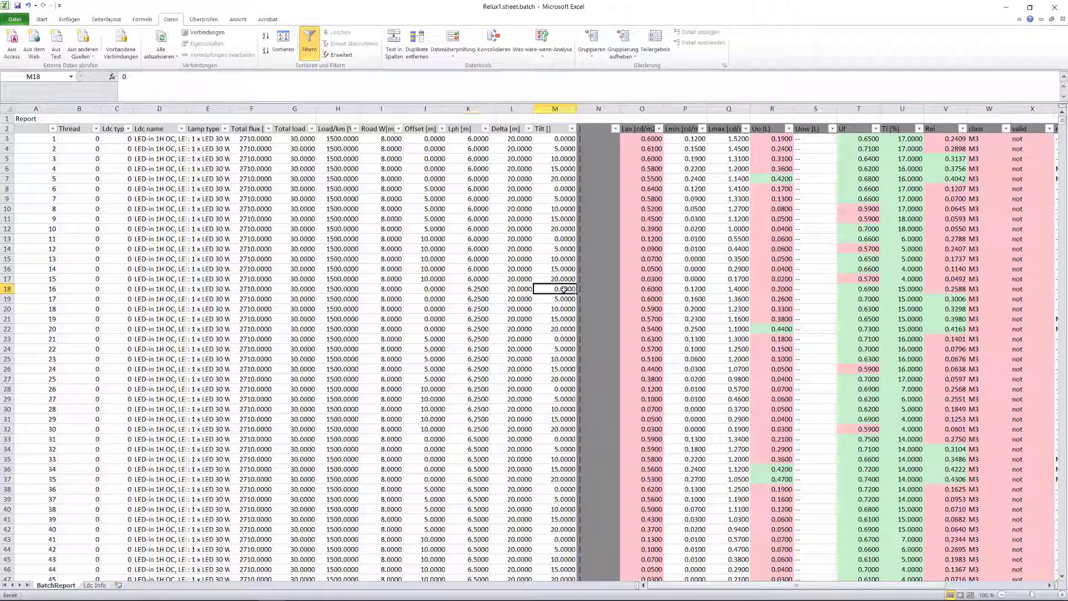
{"action": "left_click_drag", "start_coordinate": [564, 289], "coordinate": [564, 329]}
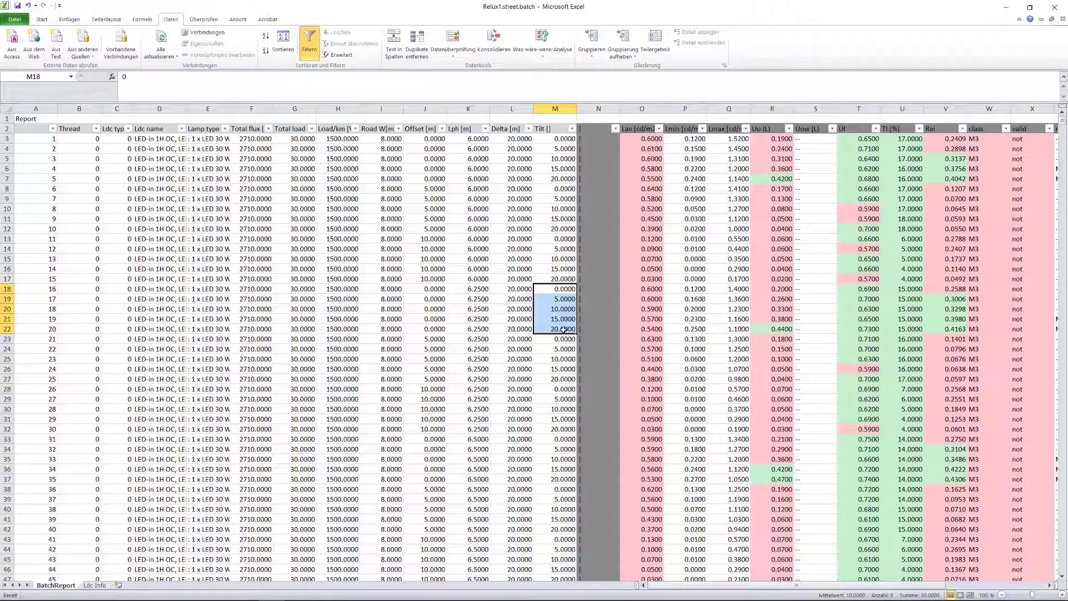
{"action": "scroll", "coordinate": [770, 159], "scroll_direction": "right", "scroll_amount": 3}
Filter the BatchReport's valid column to show only 'met' rows
{"action": "left_click", "coordinate": [790, 129]}
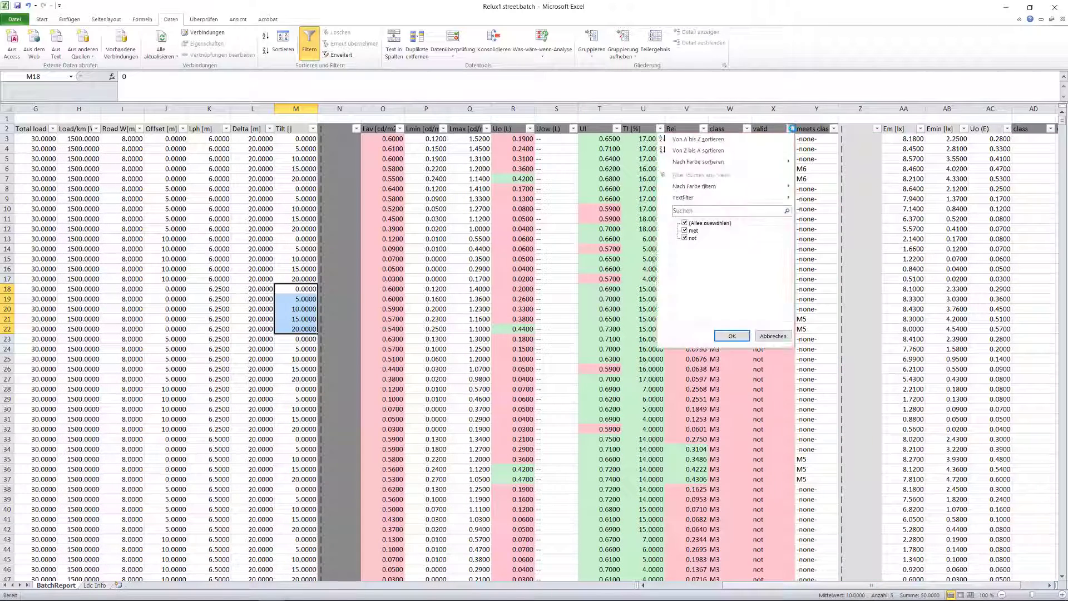
{"action": "left_click", "coordinate": [684, 222]}
{"action": "left_click", "coordinate": [685, 230]}
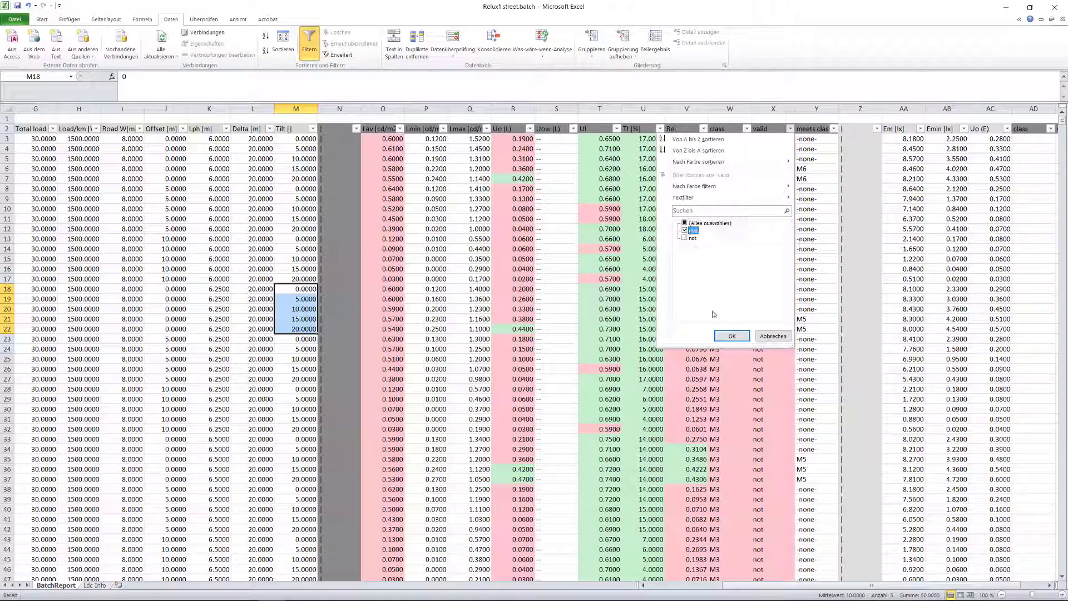
{"action": "left_click", "coordinate": [732, 336]}
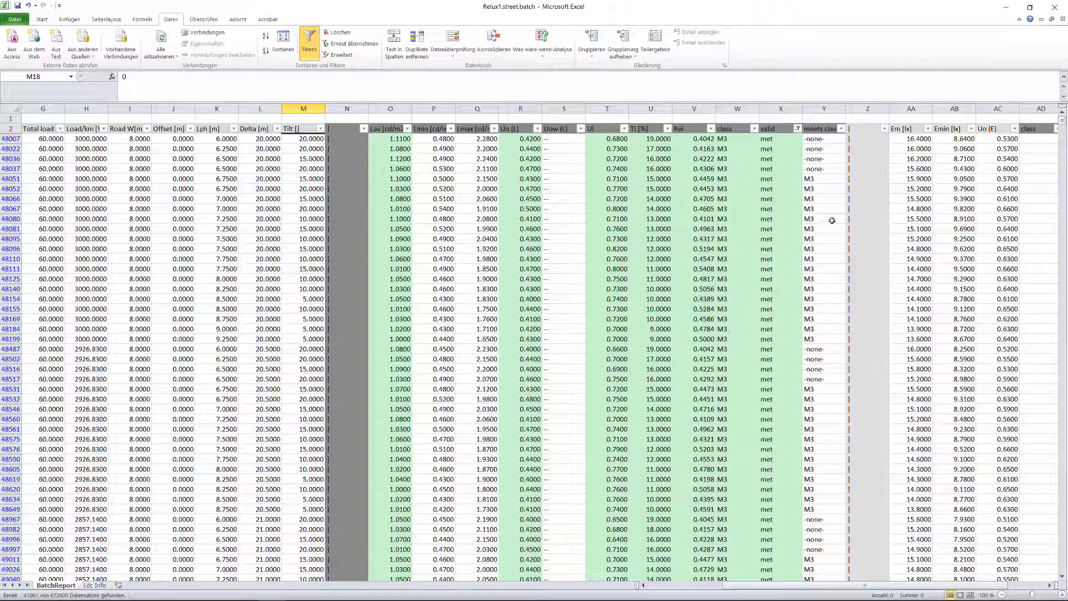
{"action": "left_click_drag", "start_coordinate": [862, 586], "coordinate": [711, 590]}
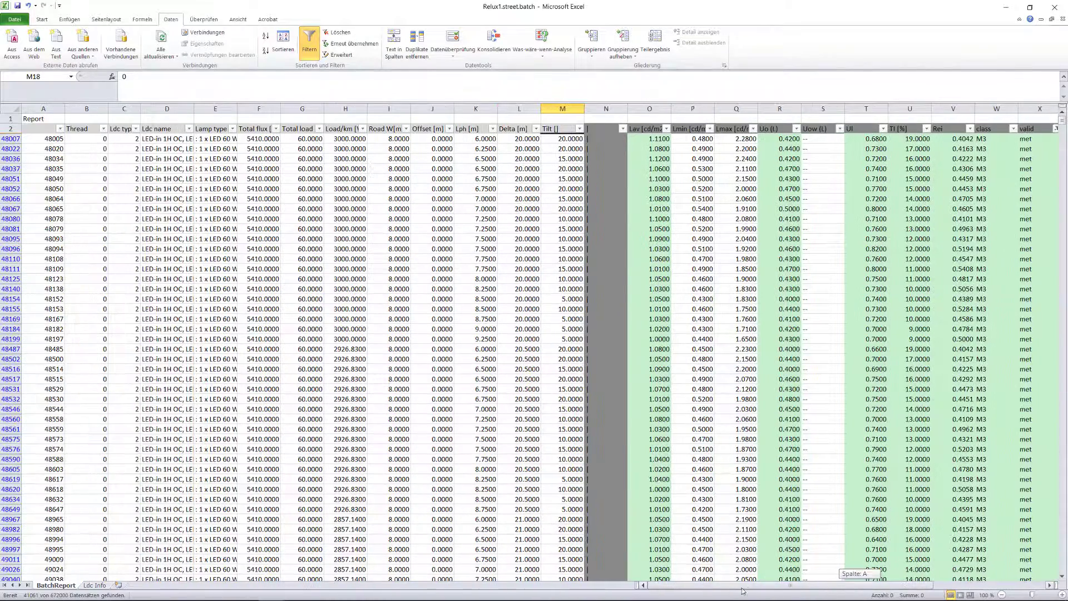
Open the Lph filter, then select the filtered Load/km values in column H
{"action": "left_click", "coordinate": [493, 128]}
{"action": "left_click_drag", "start_coordinate": [349, 139], "coordinate": [351, 289]}
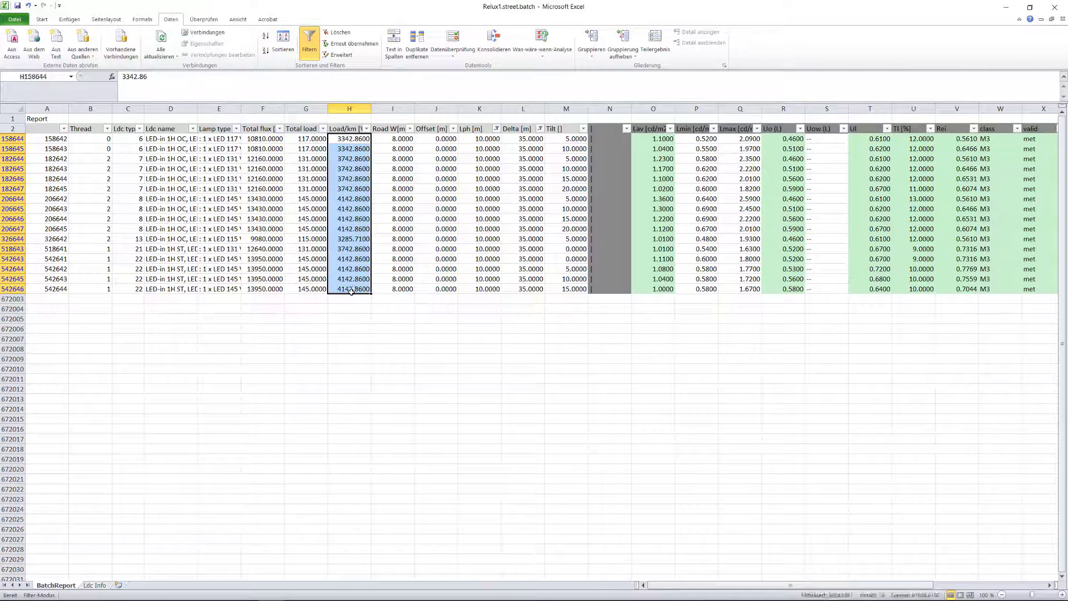
{"action": "left_click", "coordinate": [351, 130]}
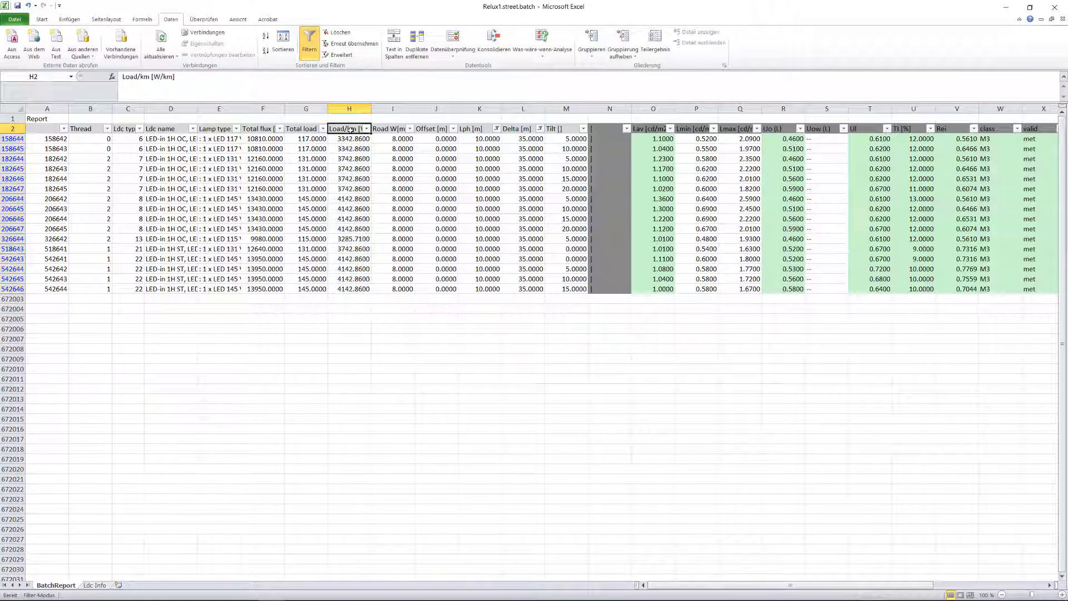